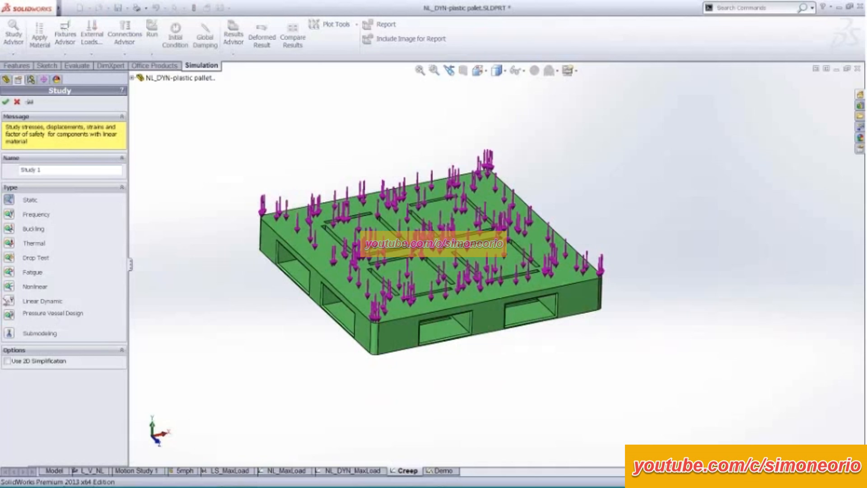
click(33, 302)
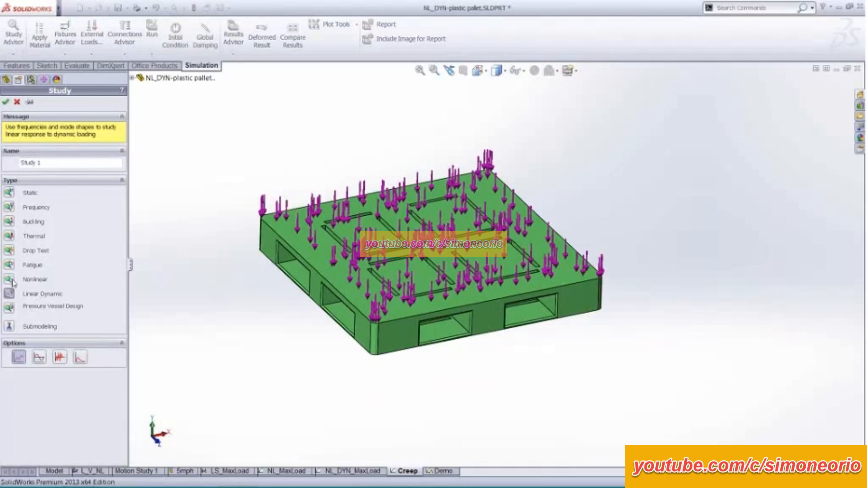
click(34, 279)
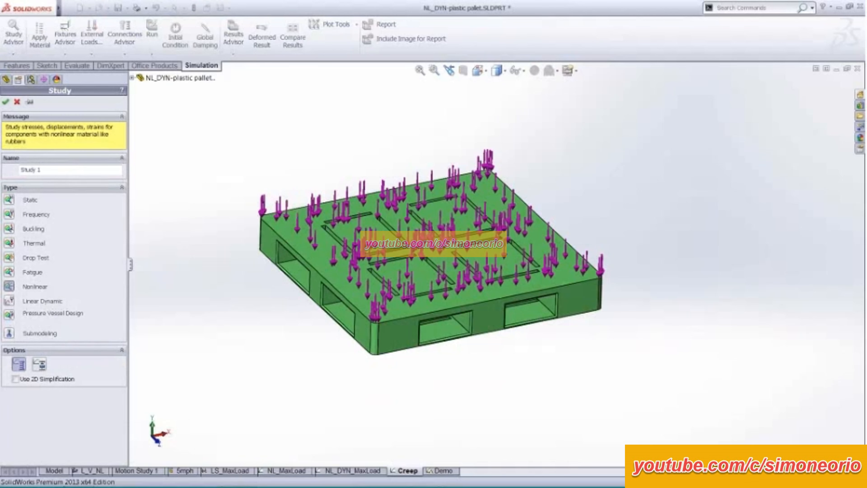
click(39, 365)
click(17, 102)
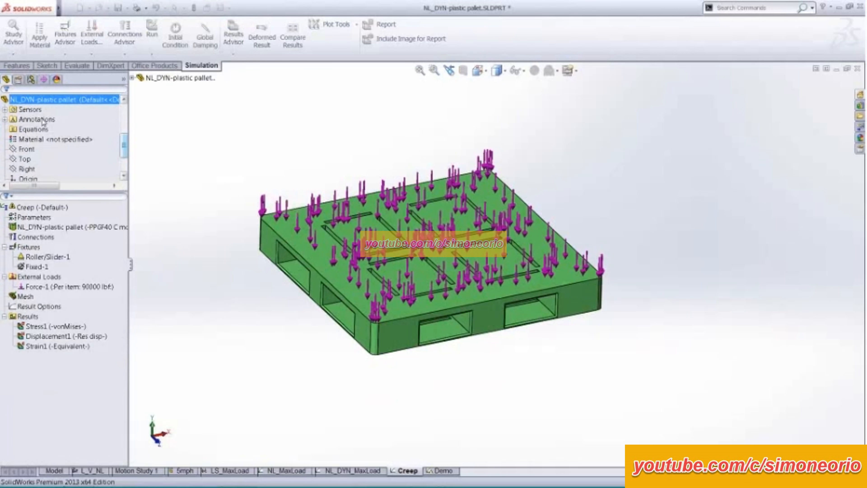
- Select the Roller/Slider-1 and Fixed-1 fixtures and the Force-1 load in the Creep study and hide their symbols
click(48, 256)
ctrl+click(37, 266)
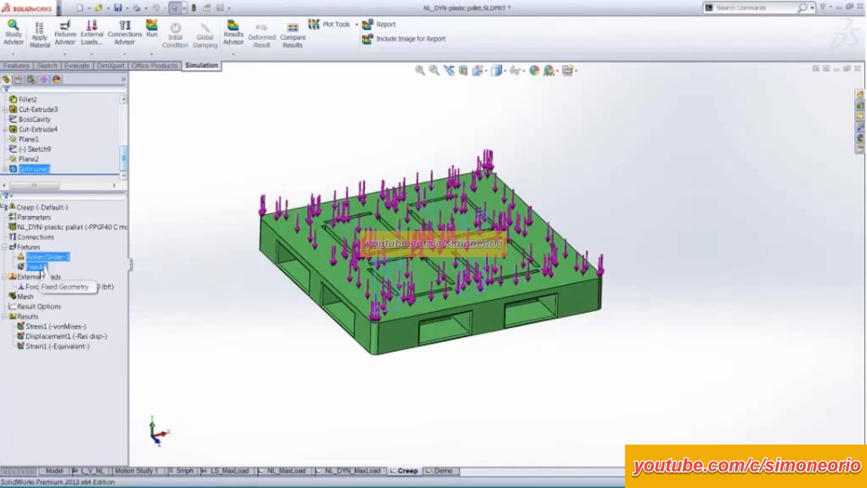
ctrl+click(41, 287)
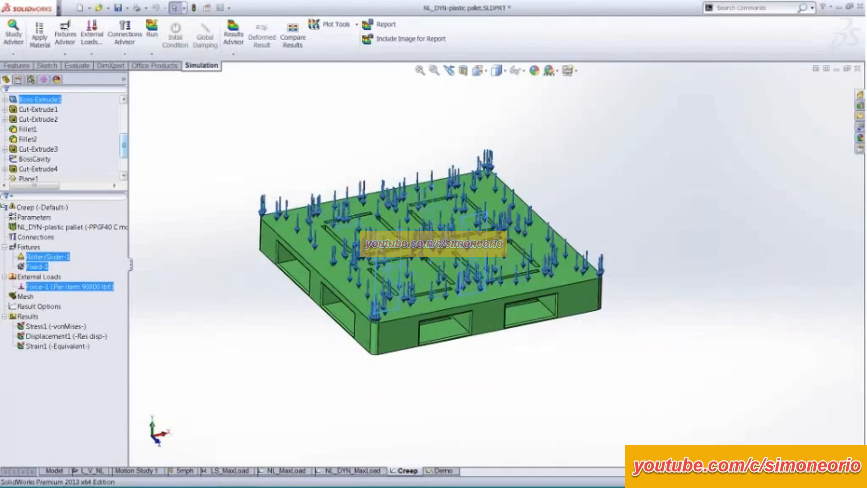
click(448, 419)
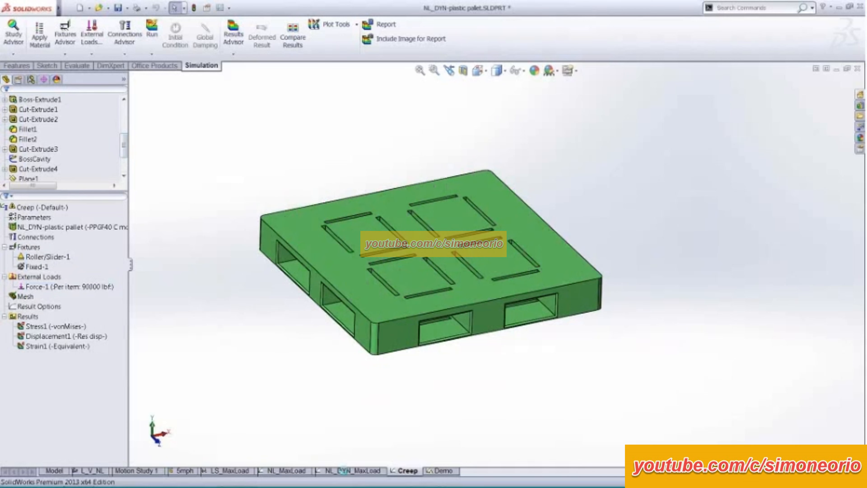
- Switch to the NL_DYN_MaxLoad study and highlight its pallet body and the Force-1 load
click(345, 471)
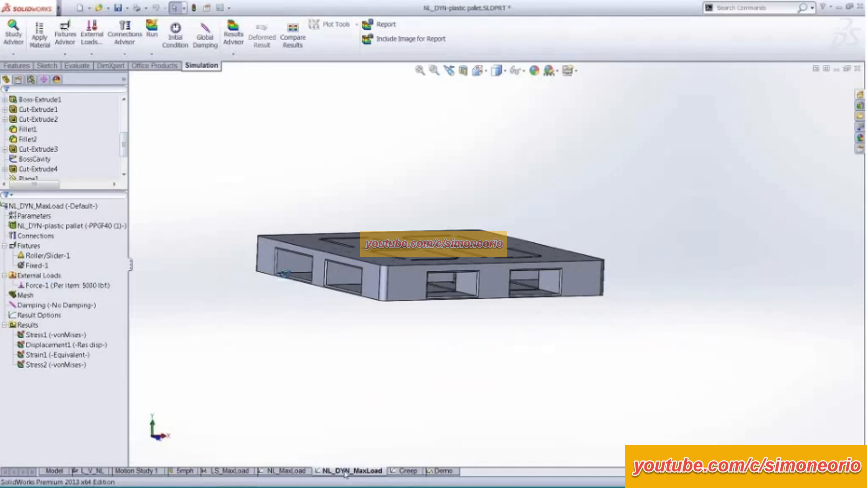
click(60, 224)
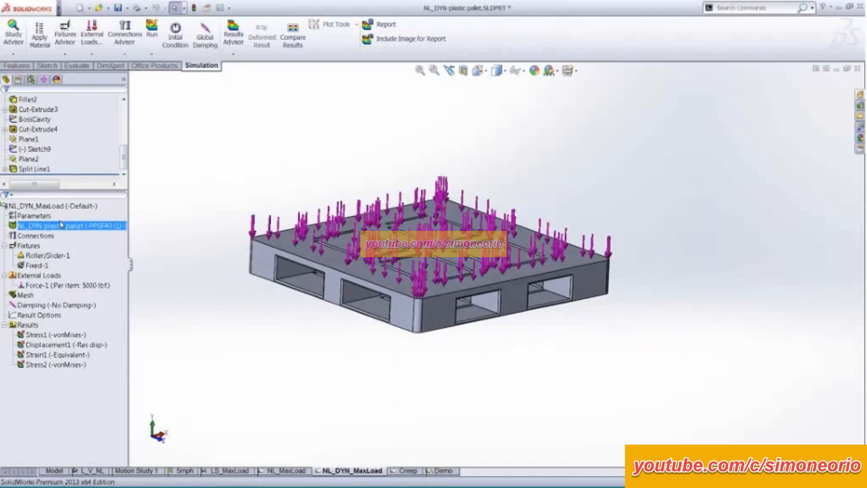
click(68, 285)
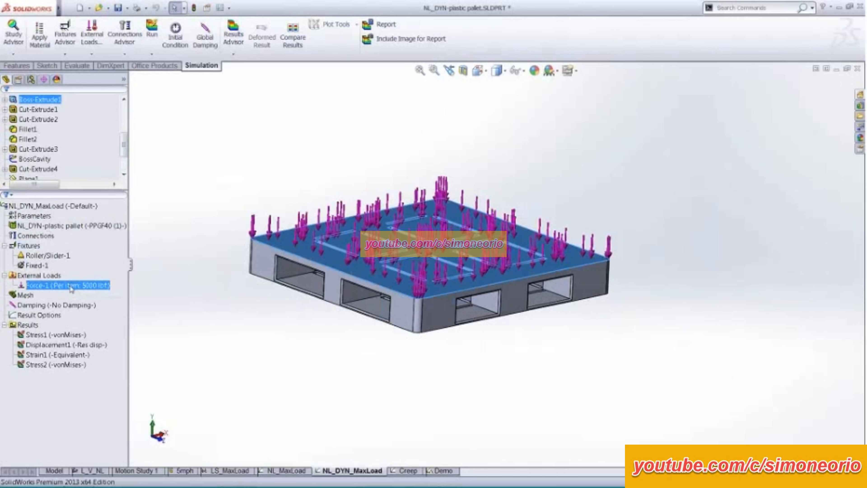
- Open the Force-1 definition, review the points of its time curve without changing them, and close the definition
right_click(71, 286)
click(108, 325)
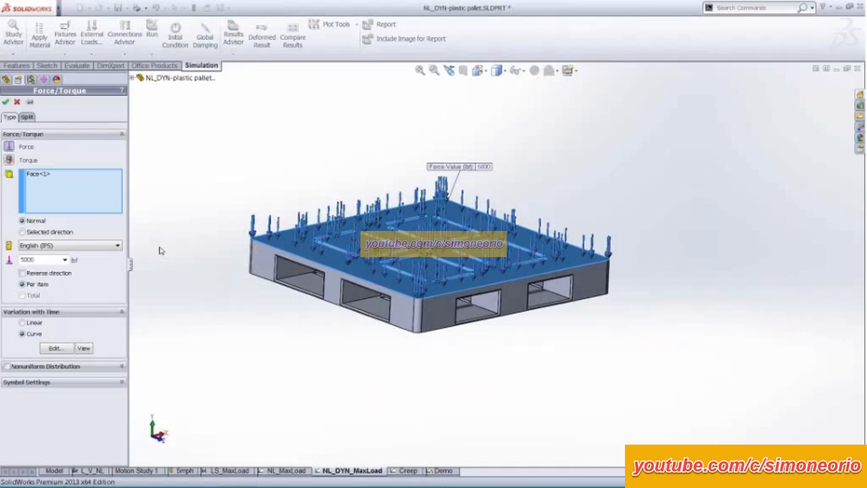
click(58, 348)
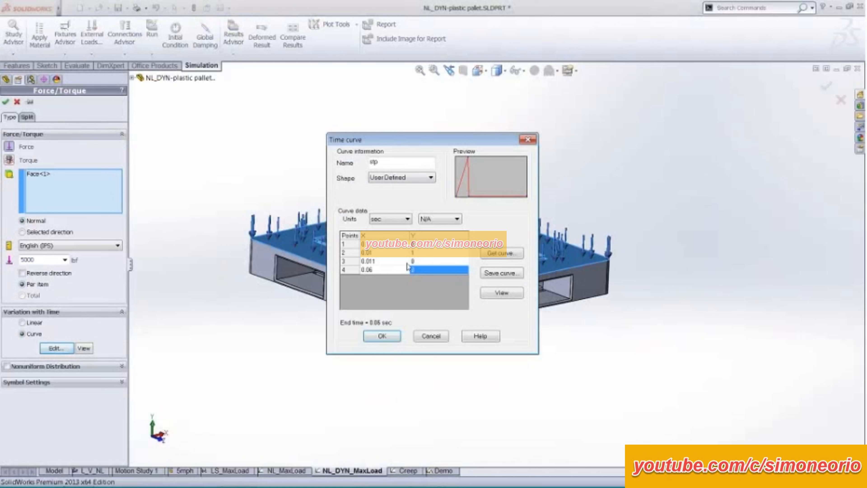
click(382, 255)
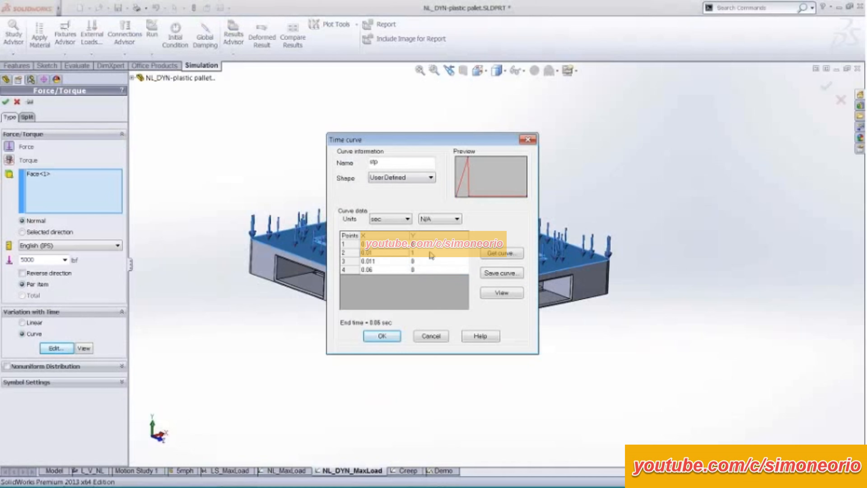
click(426, 261)
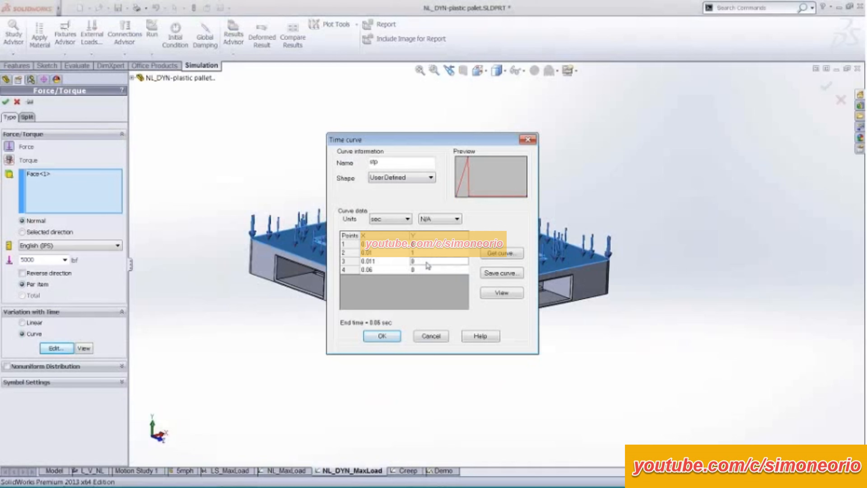
drag(382, 244, 433, 270)
click(431, 336)
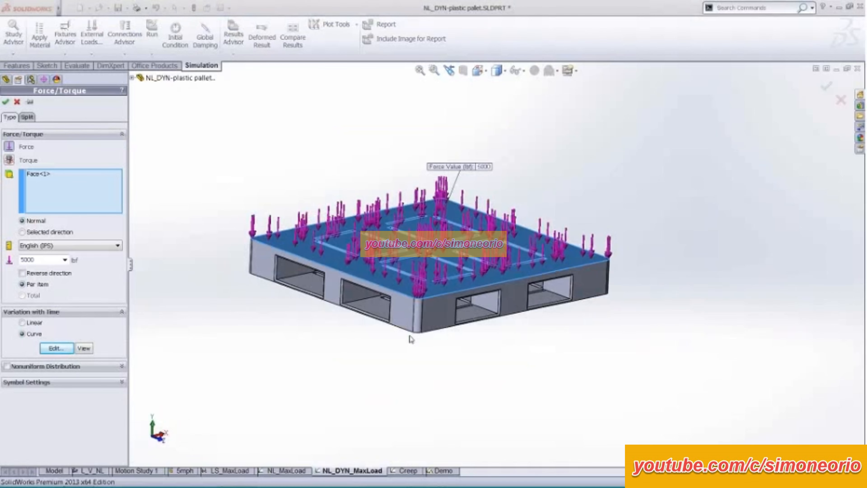
middle_drag(286, 170, 286, 191)
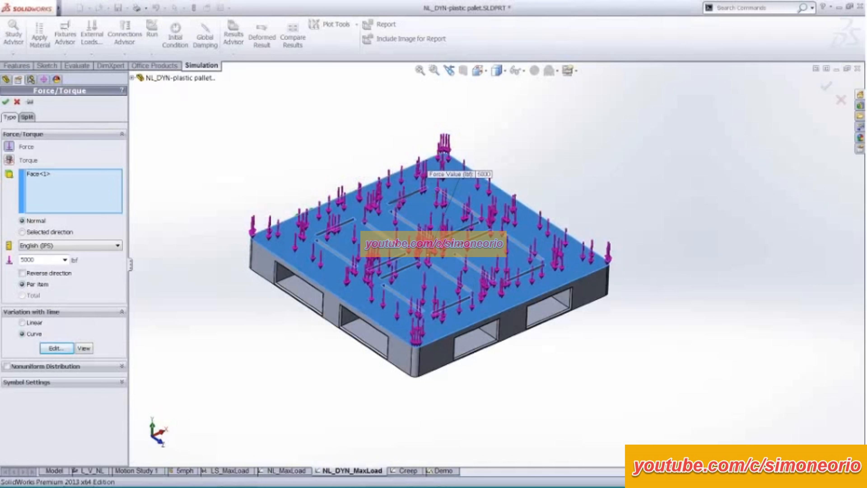
click(5, 102)
- Review the stepping and time increment settings in the NL_DYN_MaxLoad study's properties
right_click(67, 206)
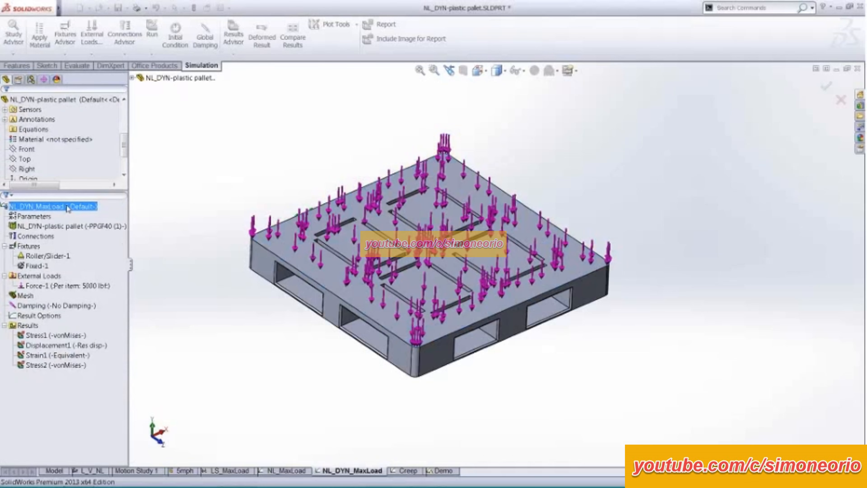
click(99, 279)
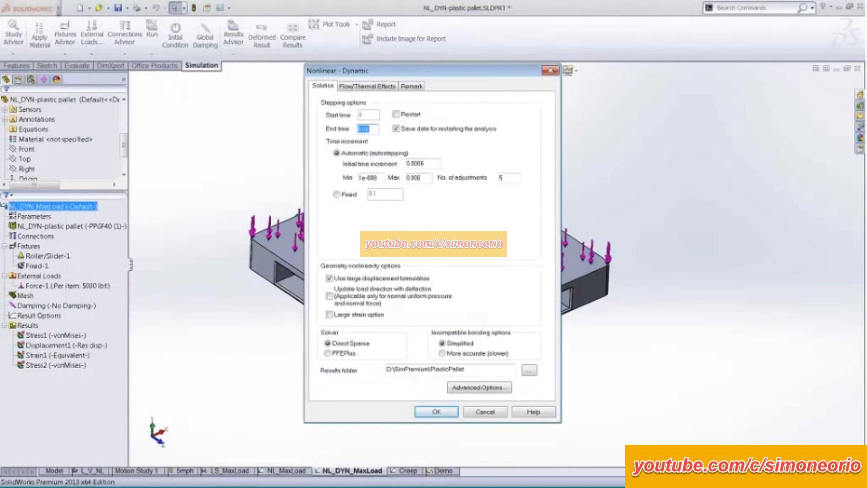
click(425, 178)
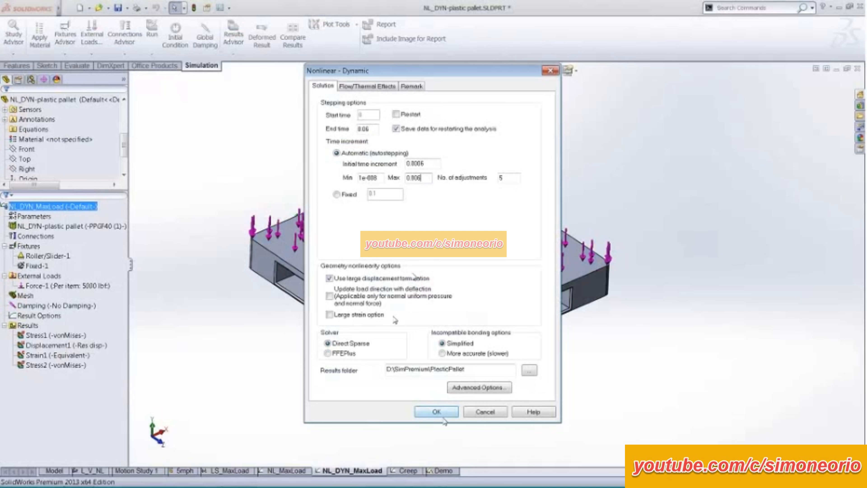
click(436, 411)
- Display the Stress1 von Mises plot of the NL_DYN_MaxLoad study and view it from below the pallet
click(51, 336)
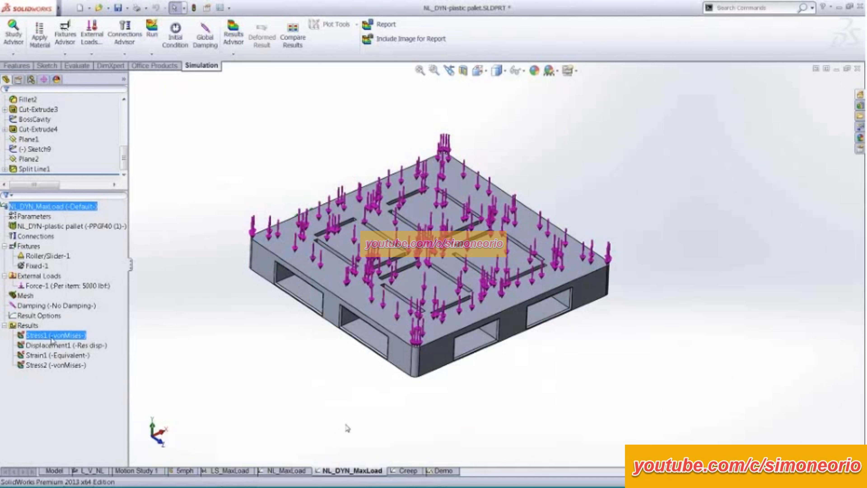
double_click(51, 335)
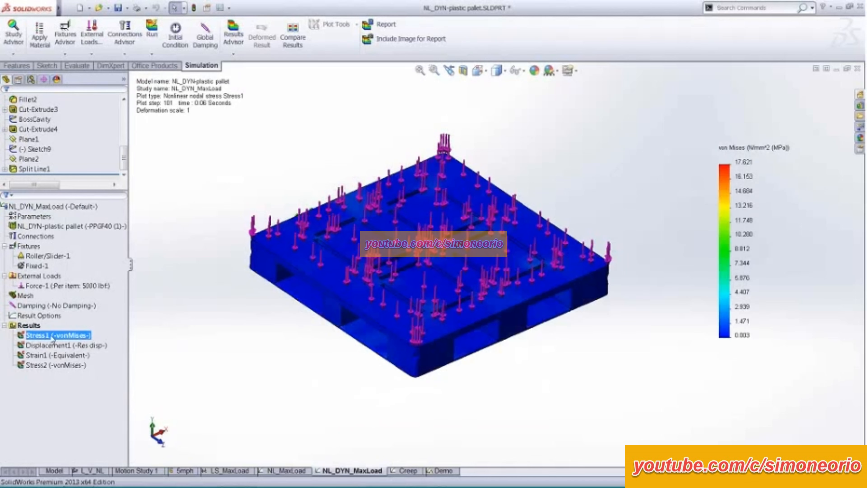
middle_drag(223, 295, 225, 235)
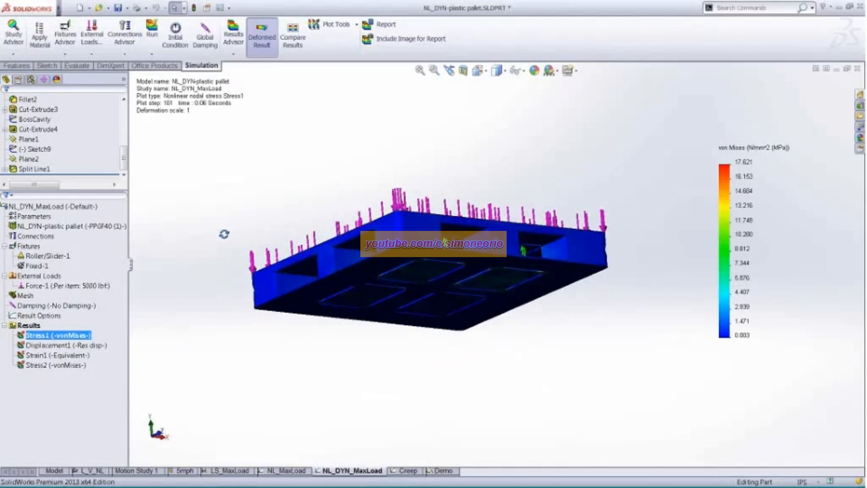
- Set up the Stress1 animation with a step increment of 1 and a speed of 0, and hide the simulation load symbols
right_click(75, 336)
click(115, 182)
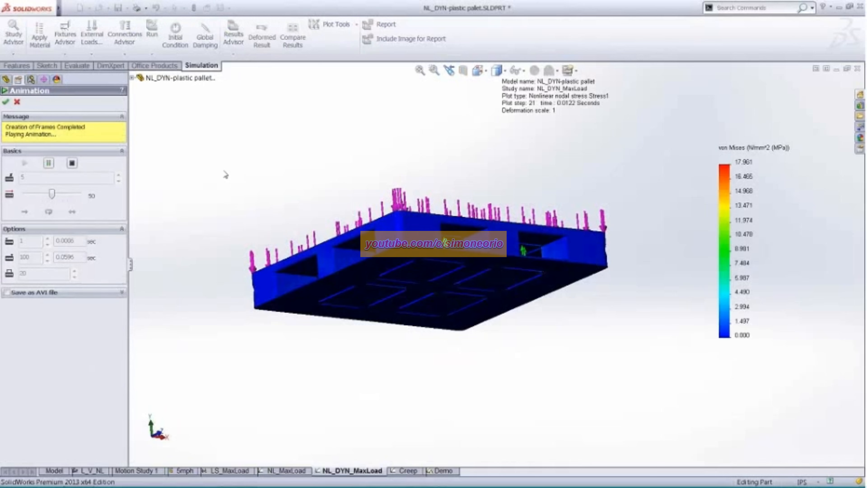
click(71, 163)
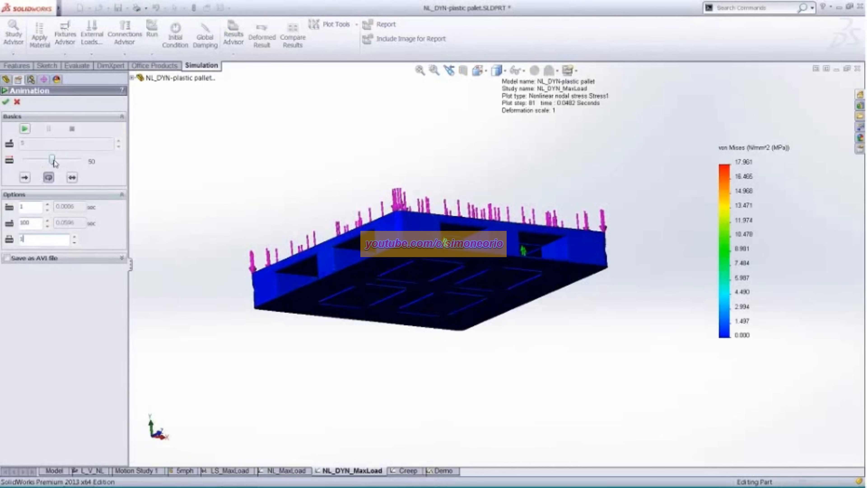
drag(53, 159, 19, 163)
click(518, 70)
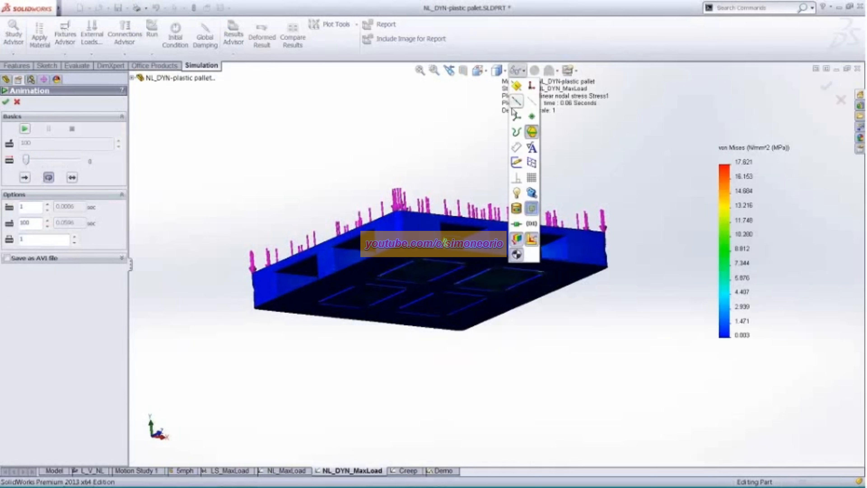
click(531, 208)
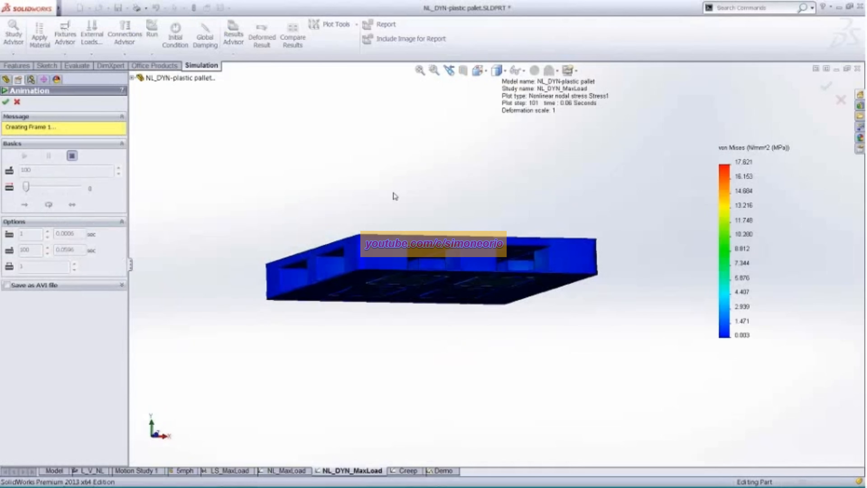
- Examine the animated stress on the pallet's top, fork openings and underside, and stop and close the animation
scroll(415, 207, down, 5)
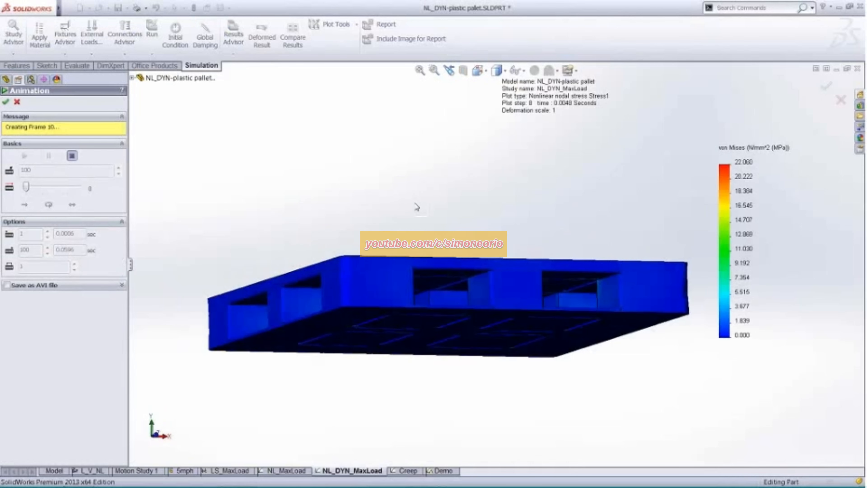
middle_drag(416, 207, 389, 173)
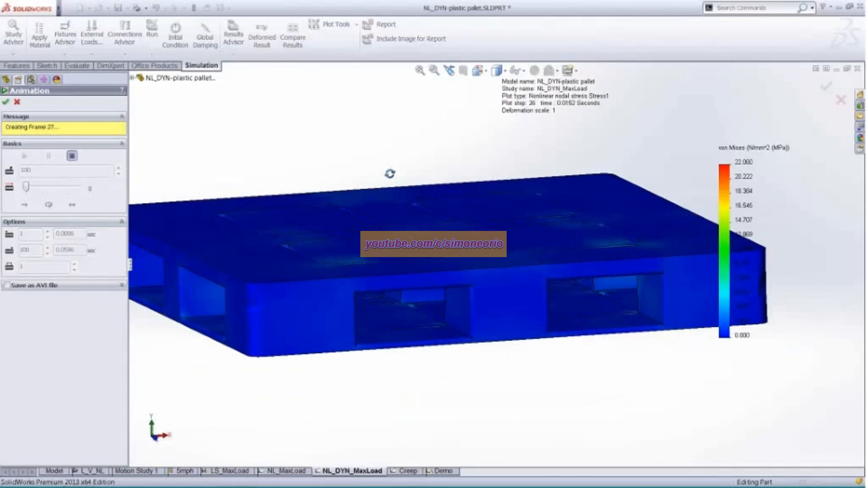
scroll(610, 356, down, 5)
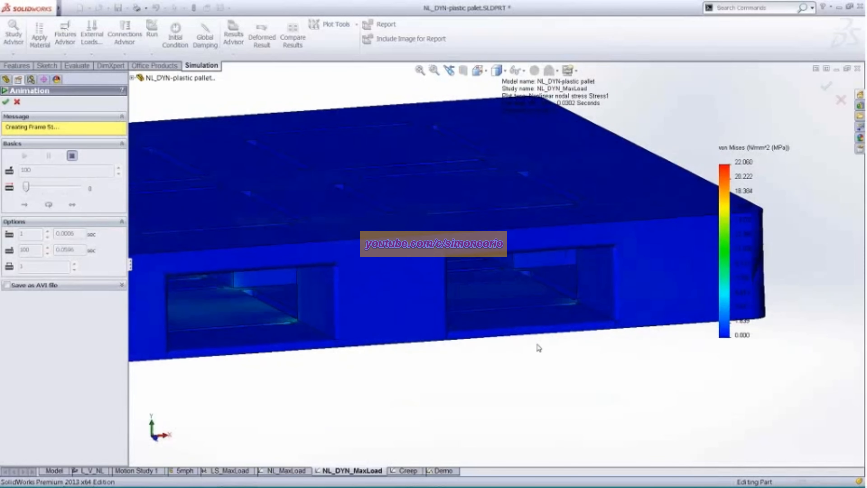
ctrl+middle_drag(556, 254, 455, 221)
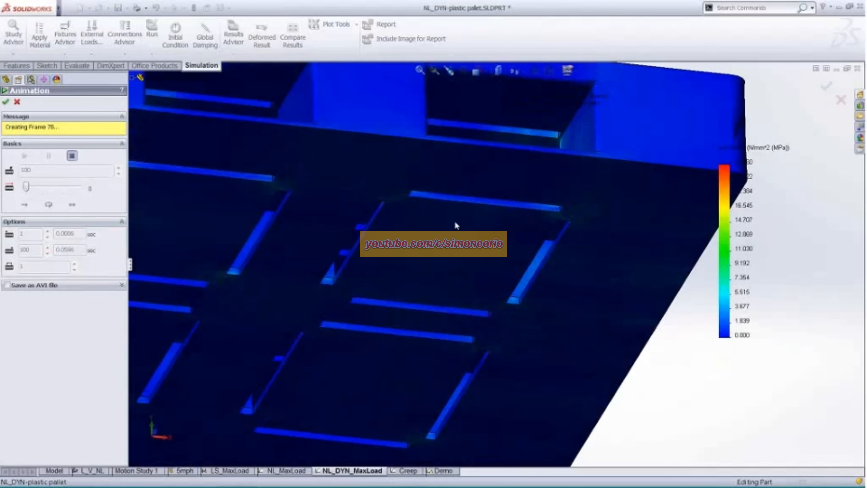
scroll(455, 221, up, 2)
scroll(455, 221, up, 1)
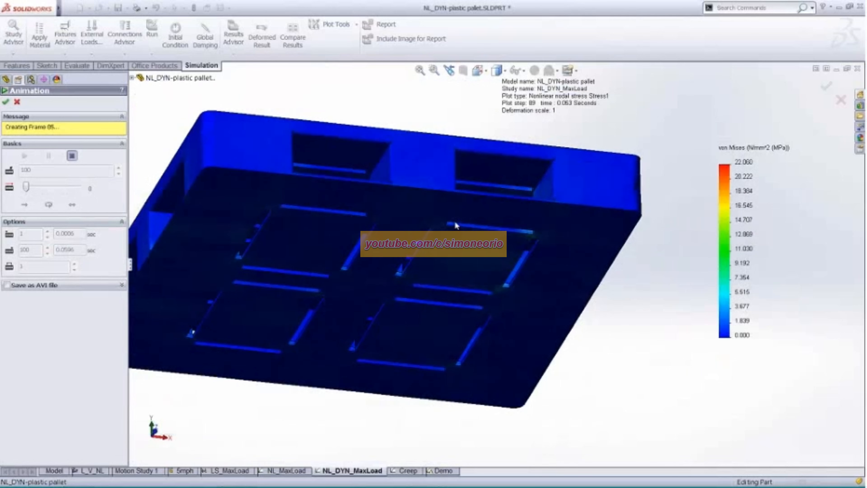
scroll(400, 228, down, 4)
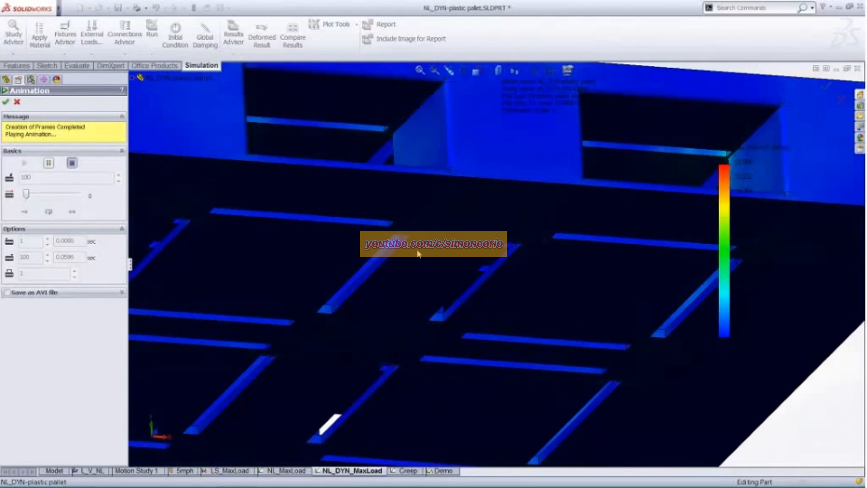
scroll(419, 253, up, 5)
middle_drag(421, 245, 409, 329)
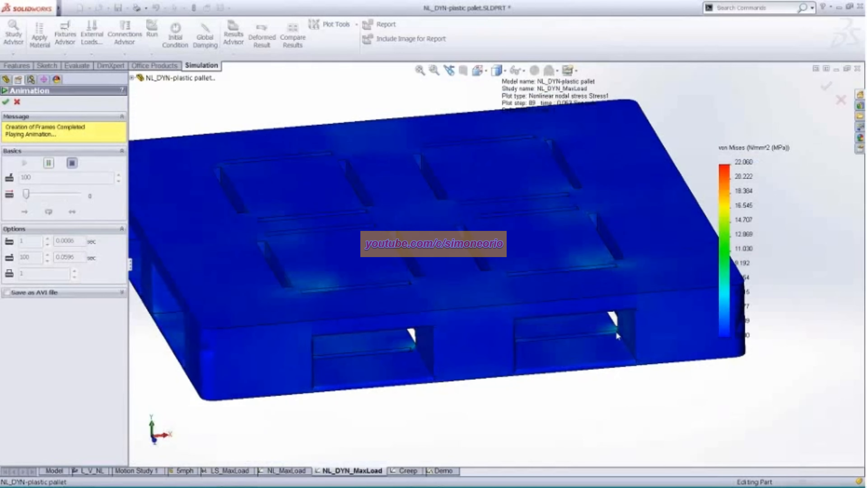
click(72, 164)
click(6, 102)
- Probe the Stress1 plot at a slot corner on the pallet's underside, examine that node's enlarged response graph, and close the probe
scroll(222, 121, up, 2)
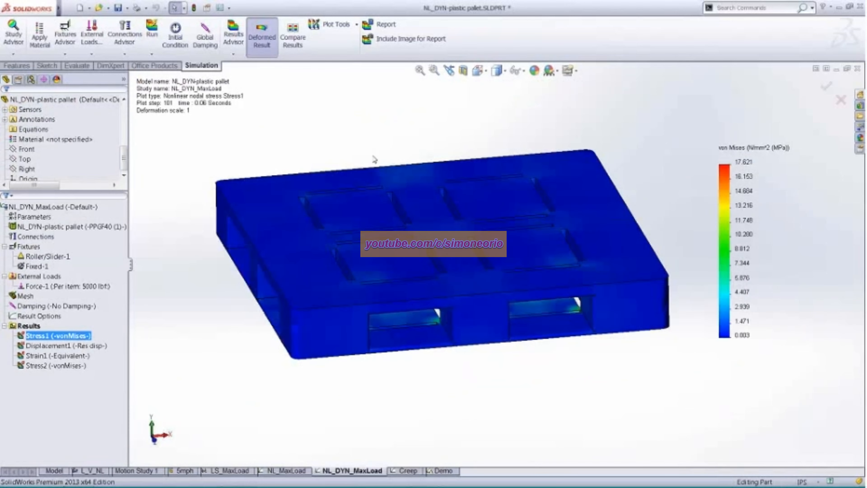
middle_drag(374, 159, 273, 239)
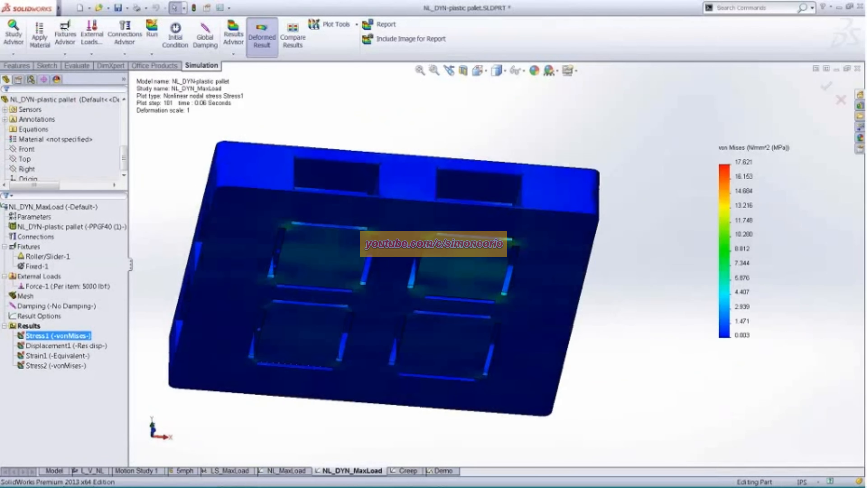
right_click(80, 336)
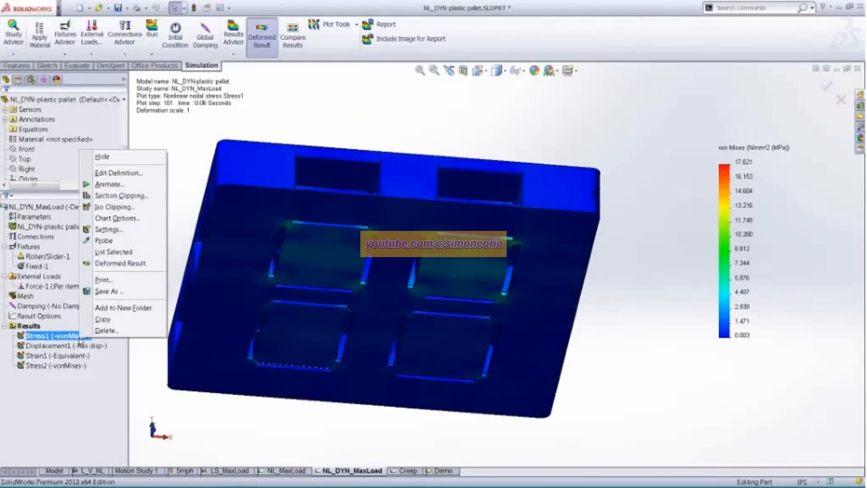
click(120, 242)
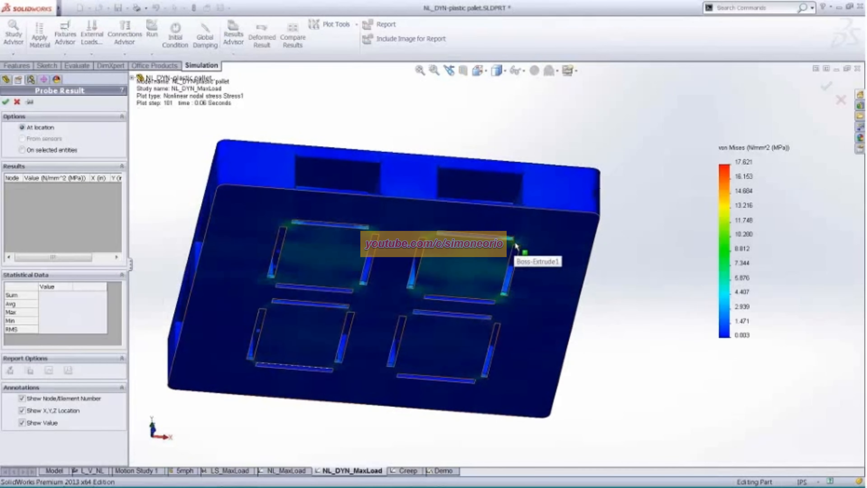
click(516, 245)
click(68, 370)
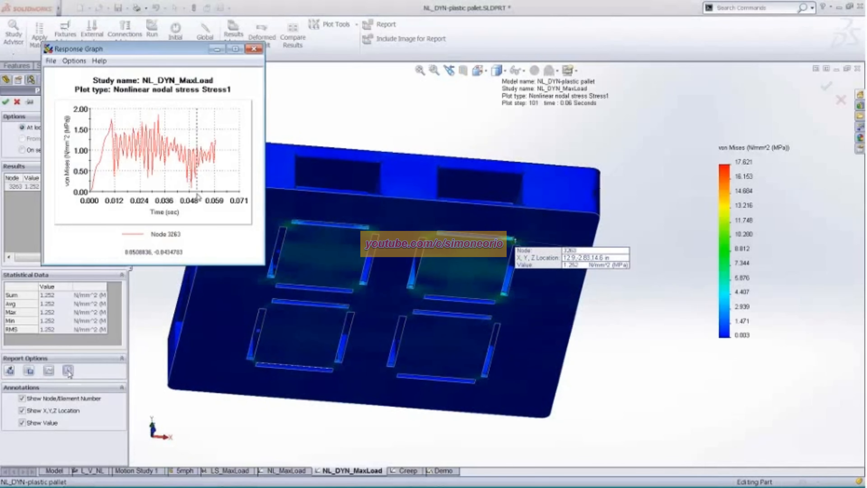
click(235, 48)
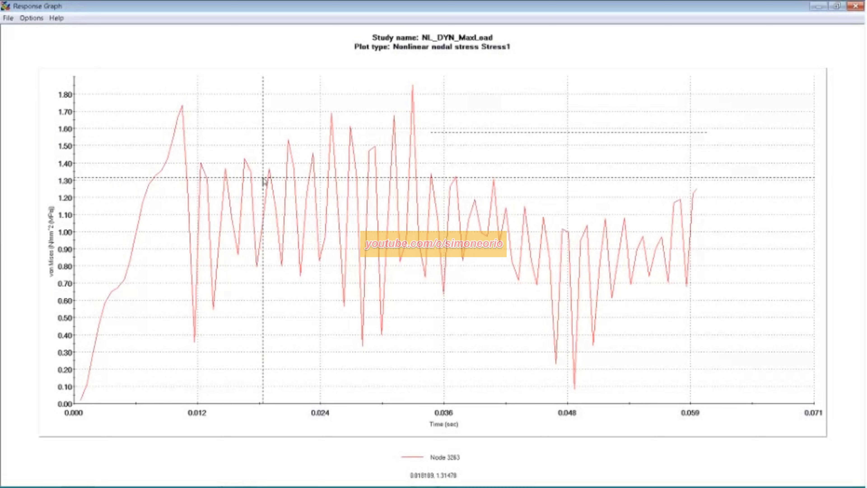
key(Escape)
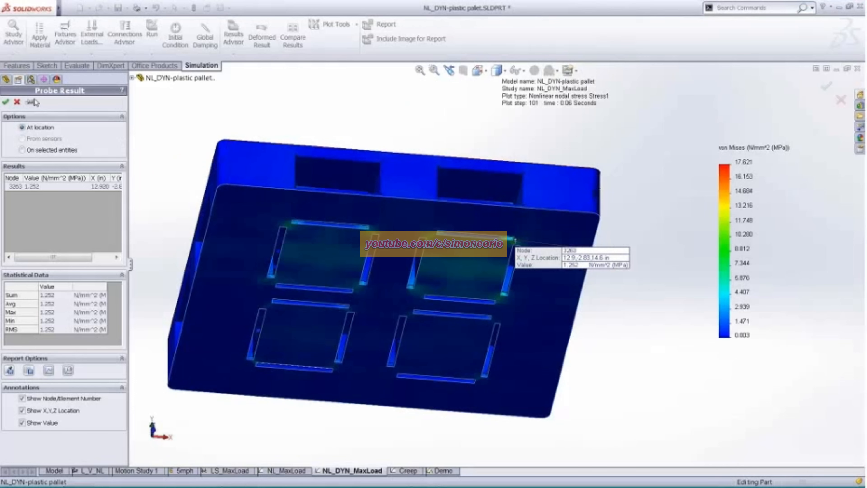
click(5, 102)
- Define a von Mises stress plot showing the maximum envelope across all steps, with a user-defined deformation scale of 20
right_click(37, 327)
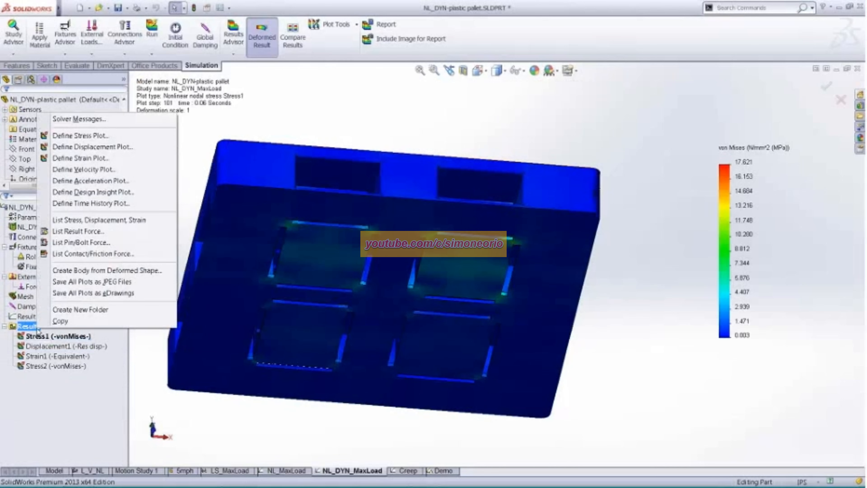
click(80, 135)
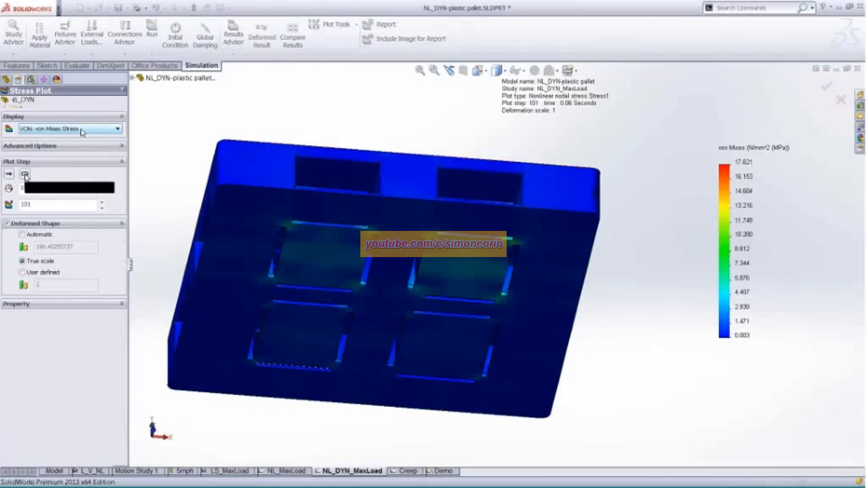
click(25, 174)
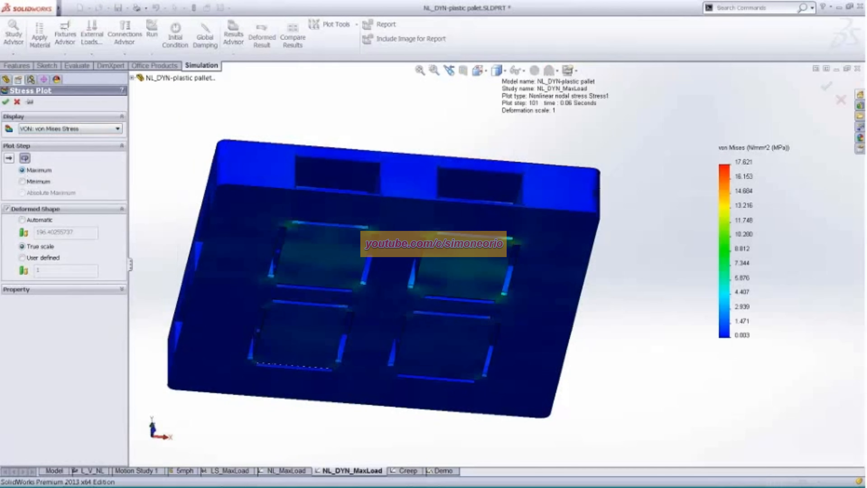
click(23, 259)
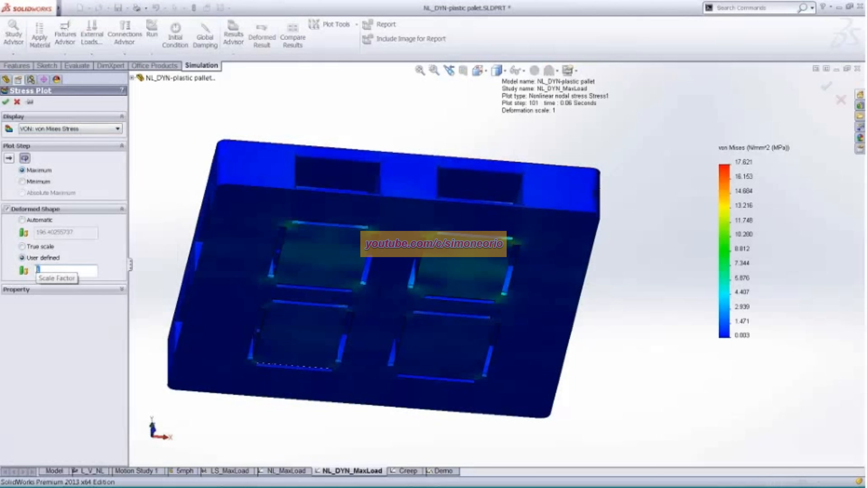
text(20)
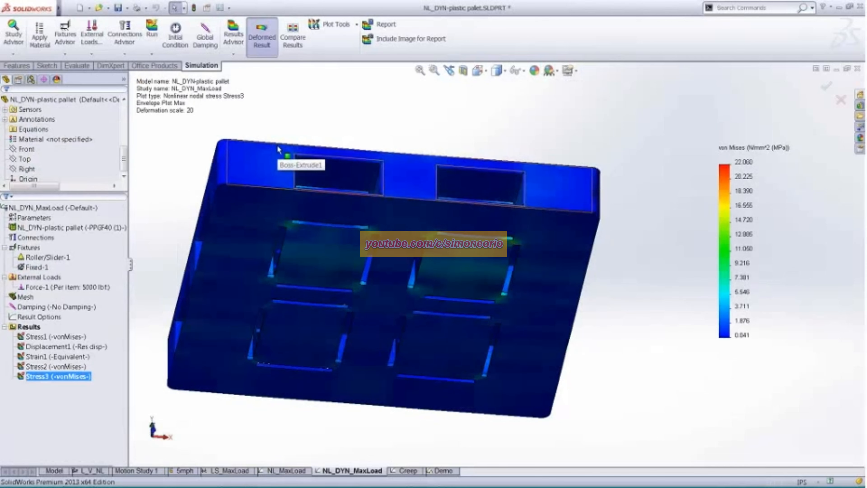
- Section-clip the Stress3 envelope plot parallel to the Front plane at an offset of about 2.9 in
middle_drag(623, 252, 623, 231)
right_click(67, 376)
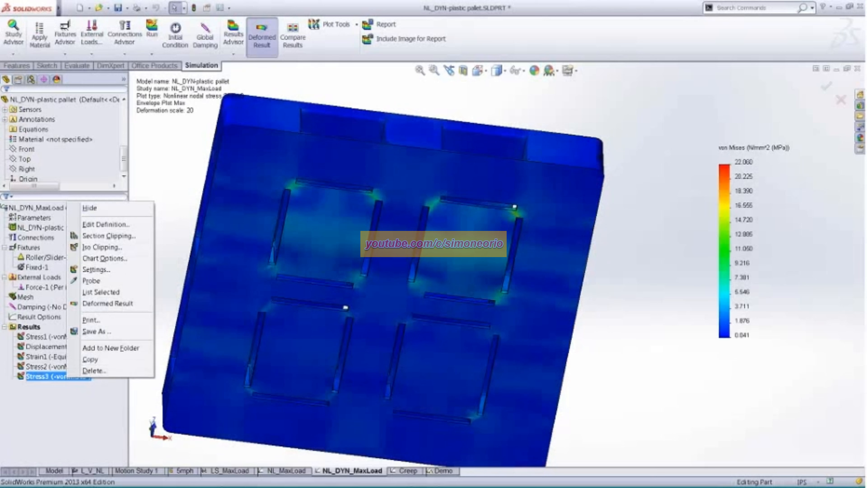
click(119, 236)
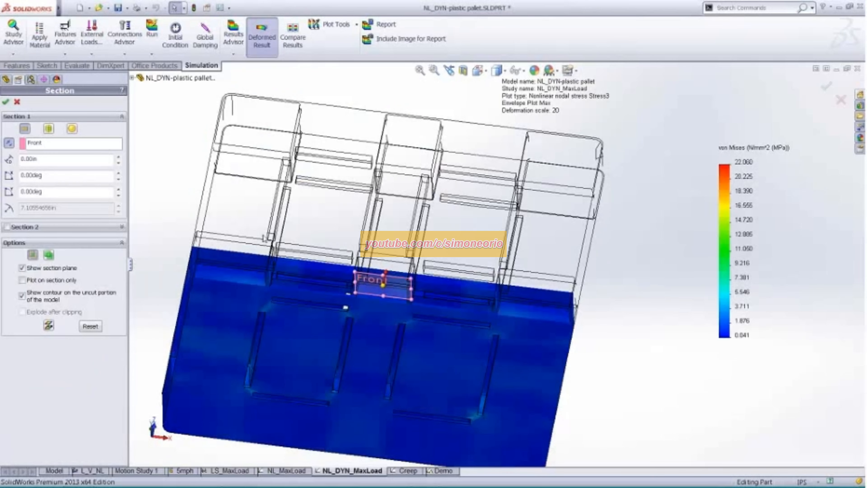
drag(385, 272, 389, 224)
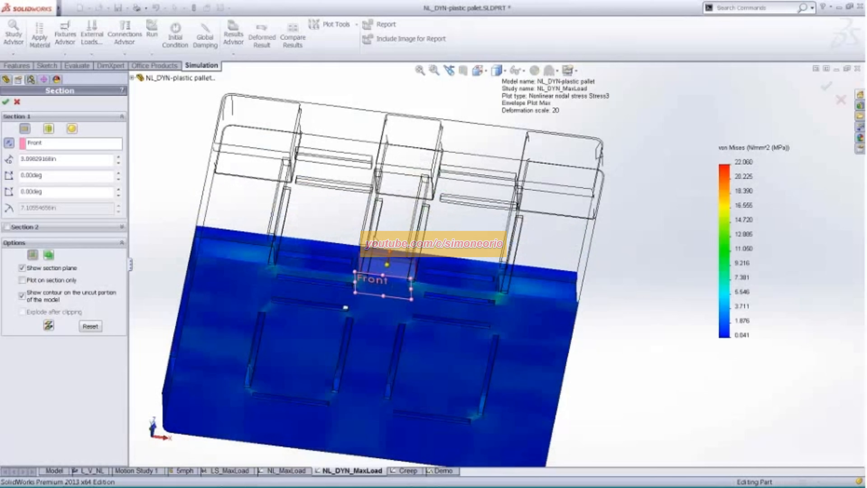
click(6, 102)
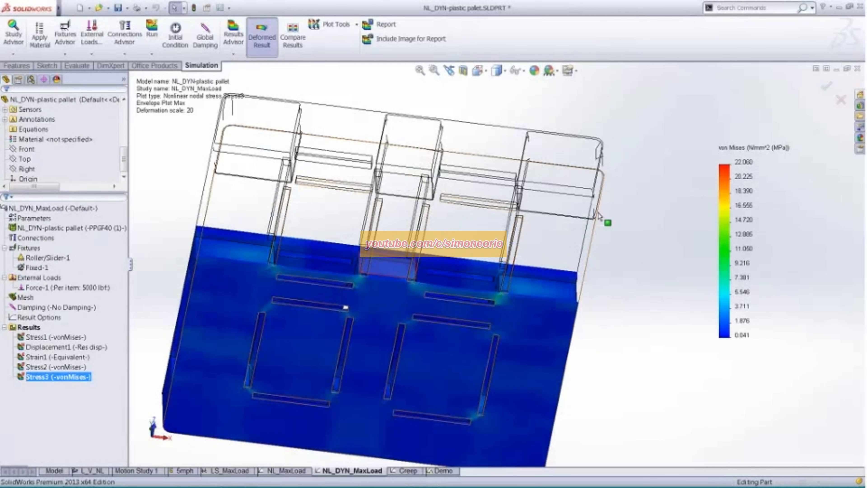
- Show the maximum annotation on the Stress3 plot and move its section plane to an offset of about 14.6 in
double_click(729, 195)
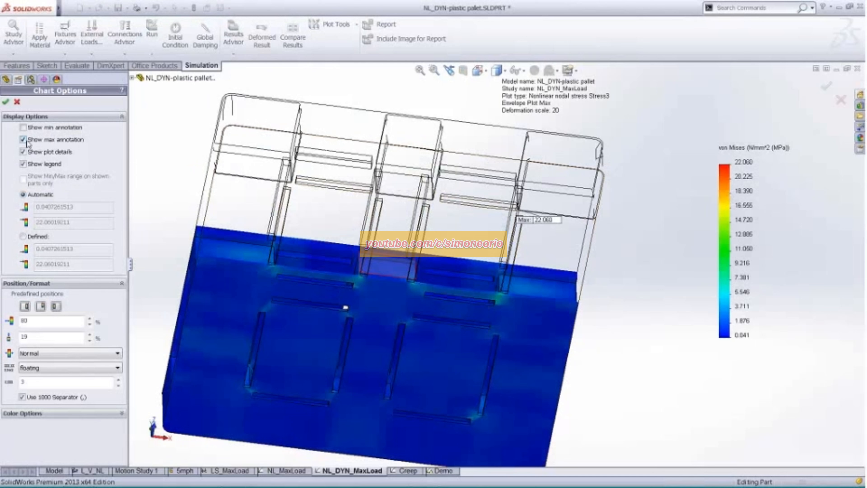
click(5, 101)
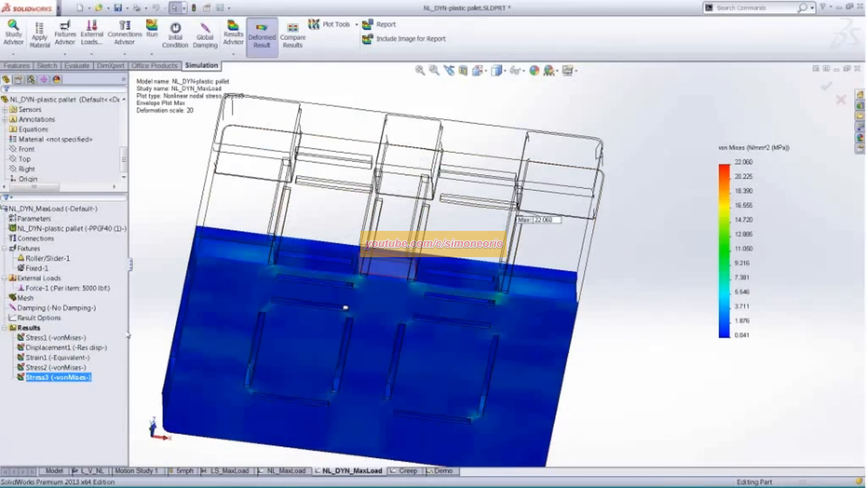
right_click(77, 377)
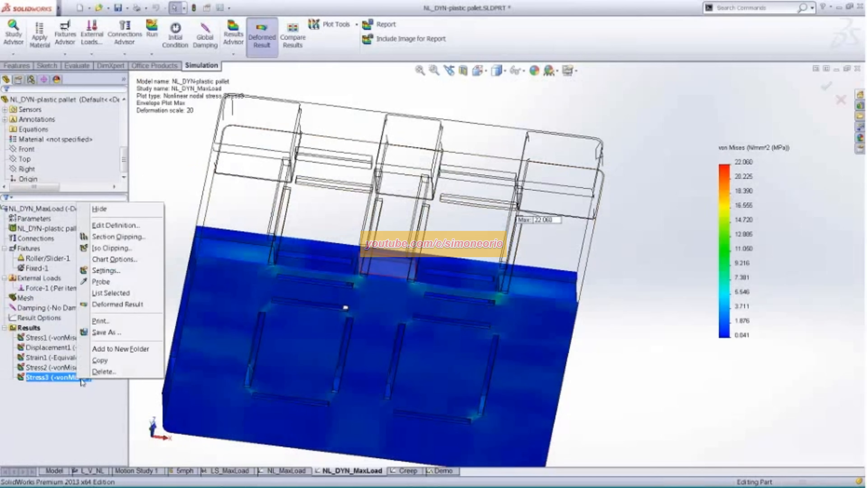
click(125, 239)
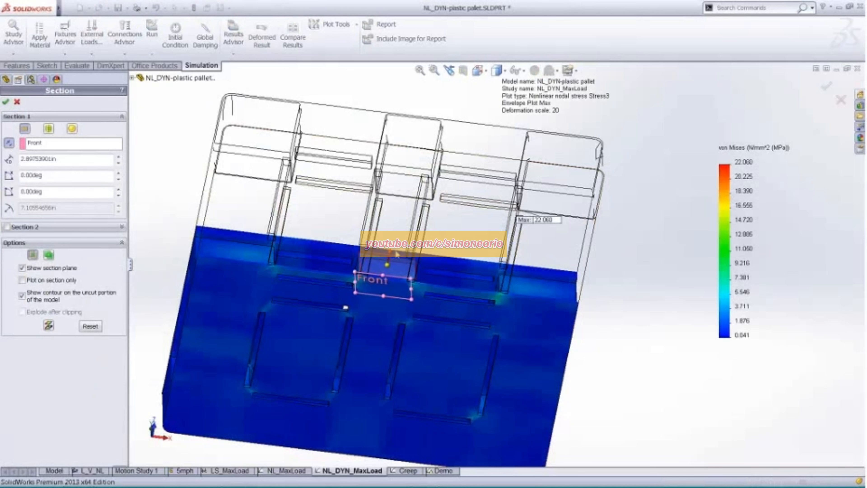
drag(396, 253, 409, 125)
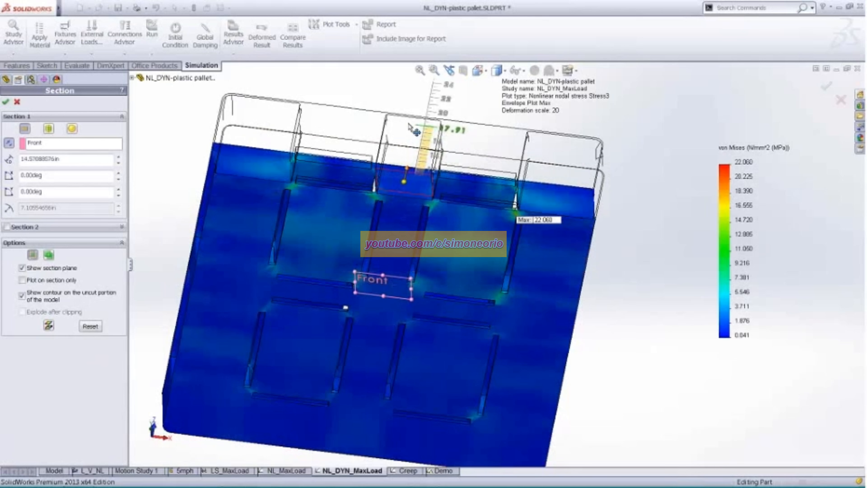
click(5, 101)
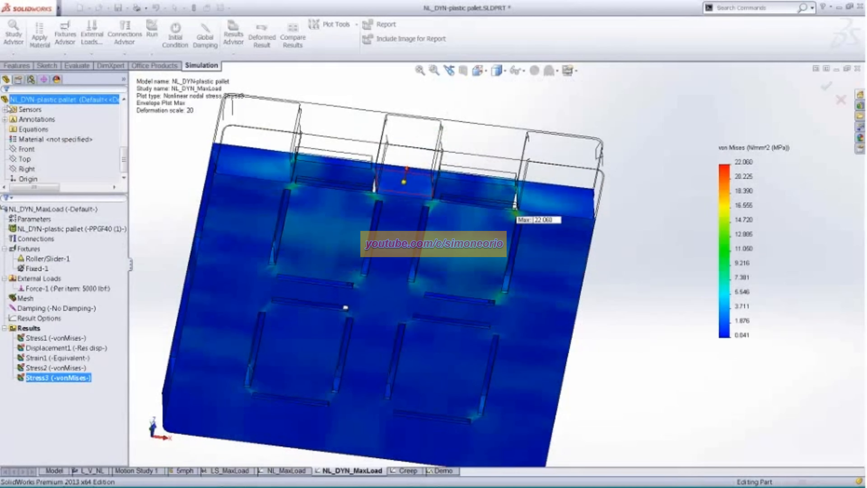
- Examine the sectioned Stress3 plot around the maximum stress location and the deformed fork openings
key(ctrl+1)
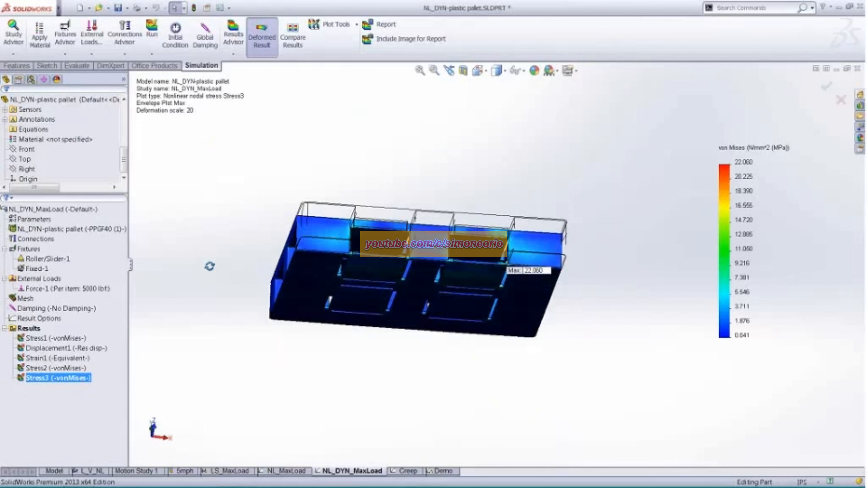
scroll(538, 271, down, 7)
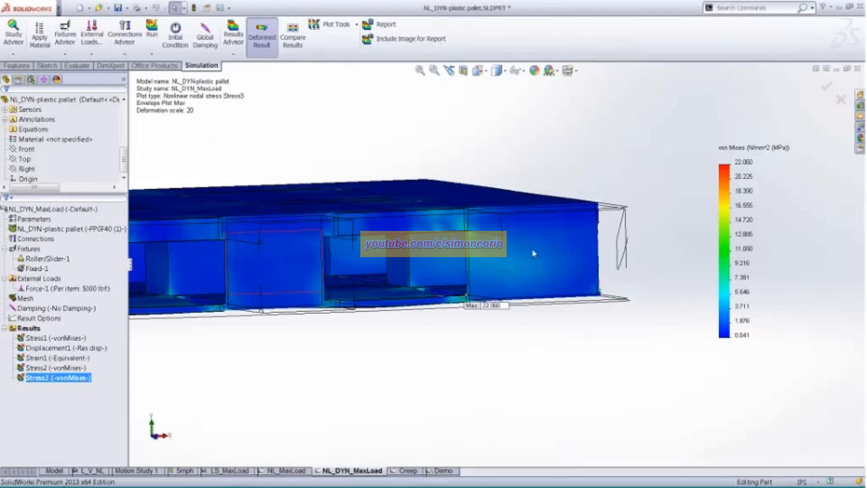
middle_drag(437, 256, 517, 302)
scroll(470, 279, down, 2)
scroll(468, 265, up, 2)
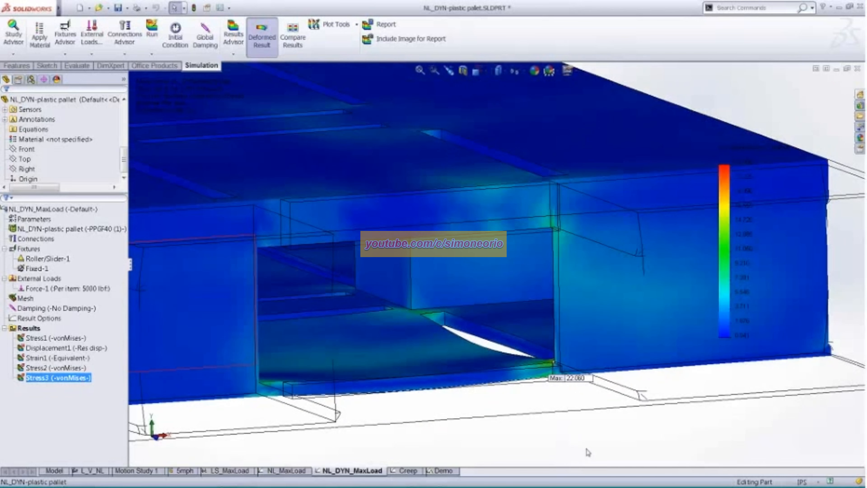
middle_drag(584, 447, 591, 455)
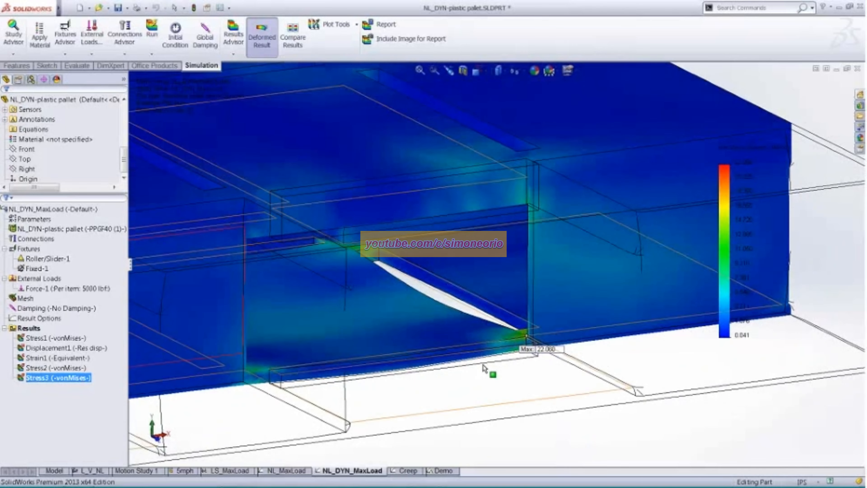
middle_drag(471, 346, 460, 323)
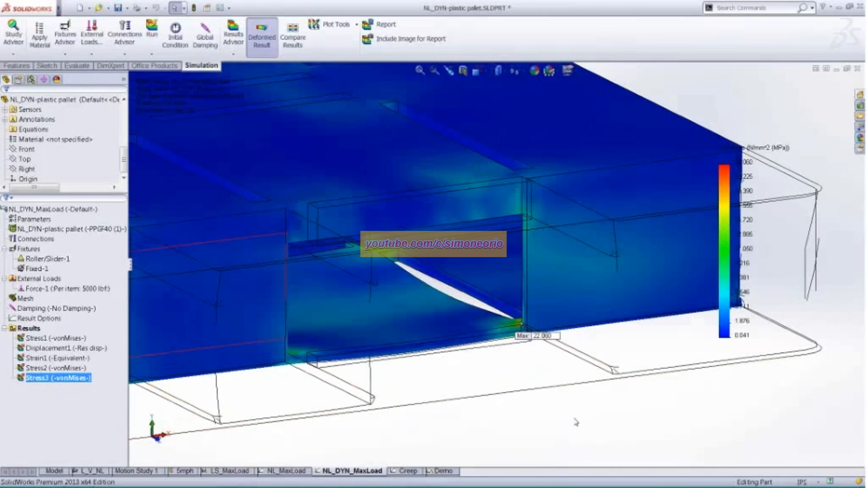
scroll(576, 422, up, 4)
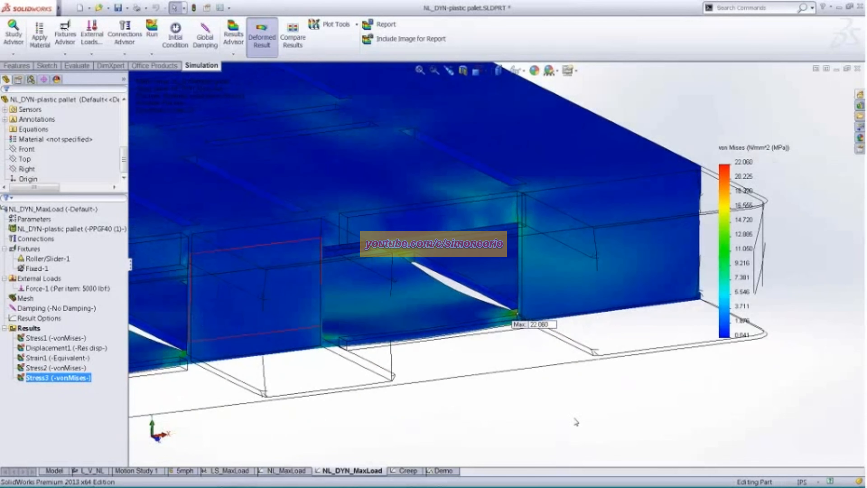
middle_drag(438, 401, 466, 391)
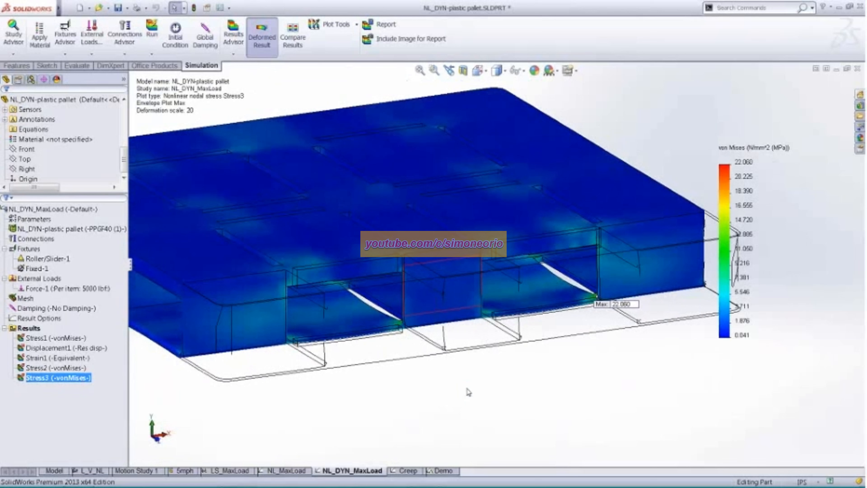
- Hide the Stress3 plot to show the plain pallet model
ctrl+click(70, 368)
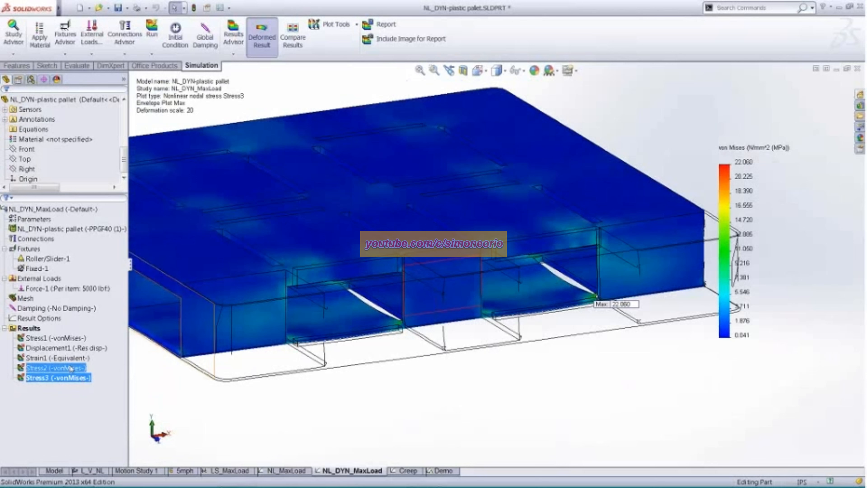
right_click(71, 377)
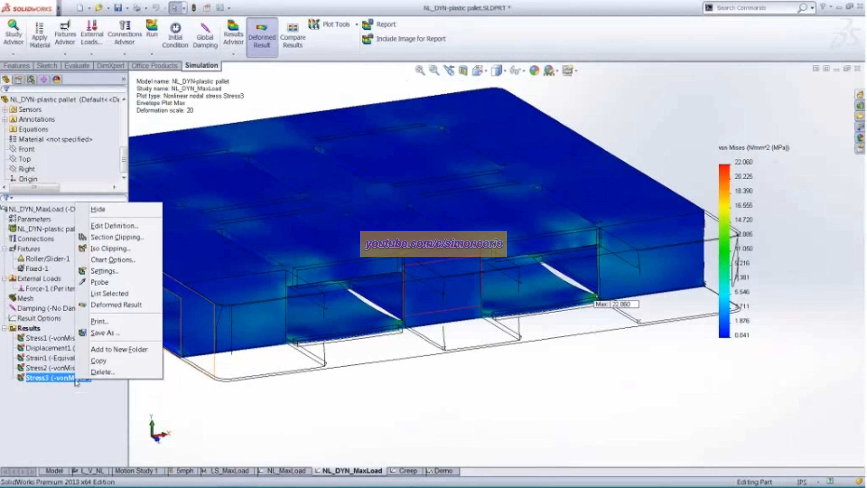
click(108, 212)
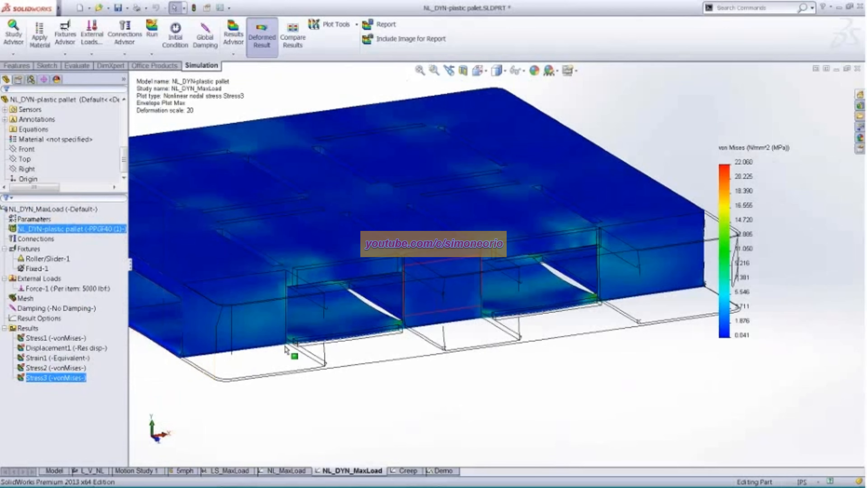
scroll(383, 366, up, 1)
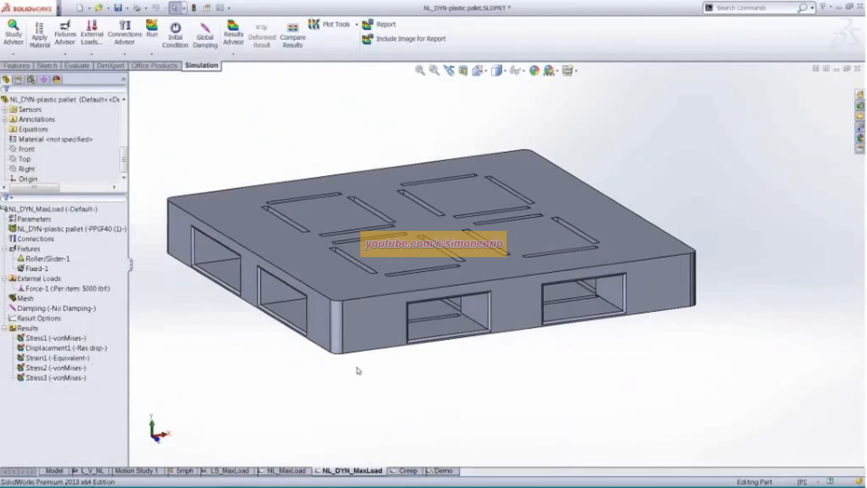
- Review the PPGF40 (1) material assigned to the pallet, including its nonlinear elastic model type and stress-strain curve
click(31, 299)
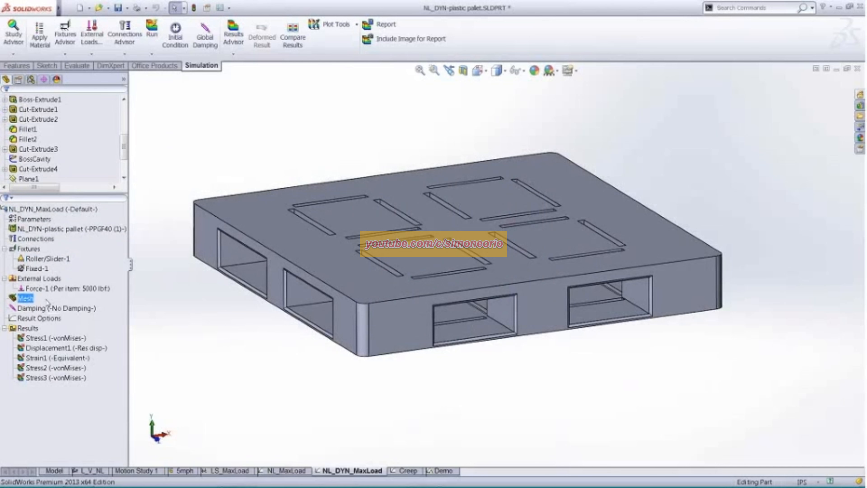
click(60, 230)
right_click(60, 230)
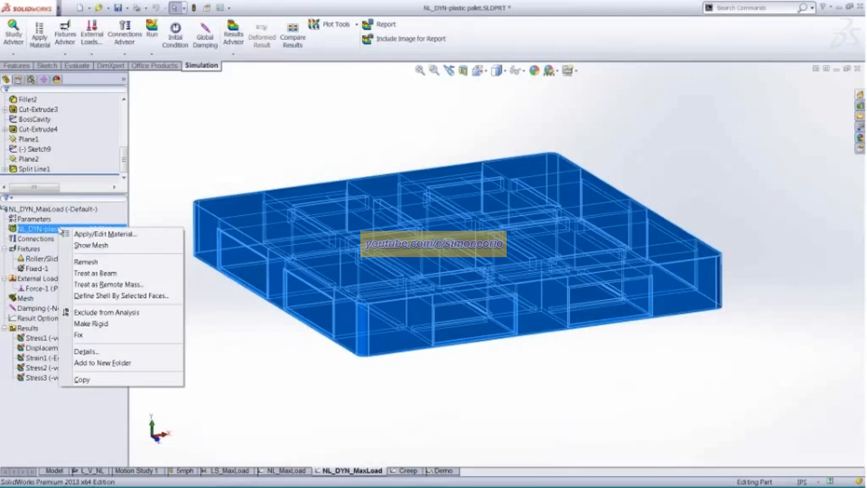
click(89, 234)
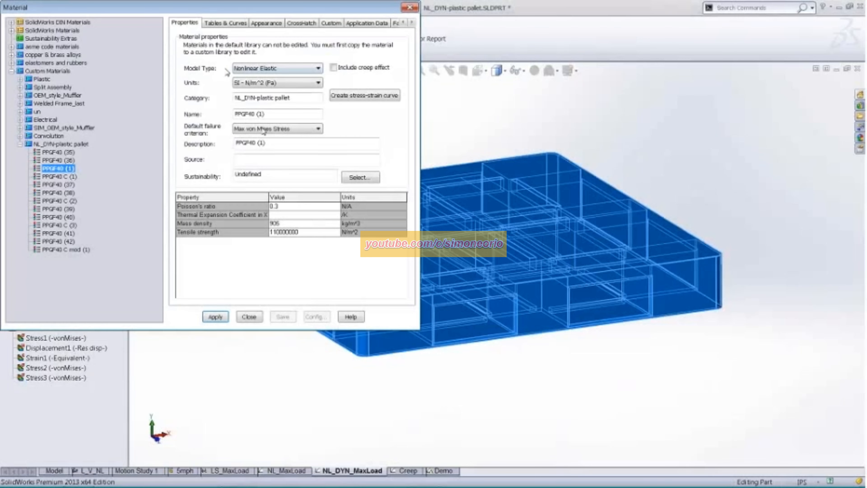
click(356, 98)
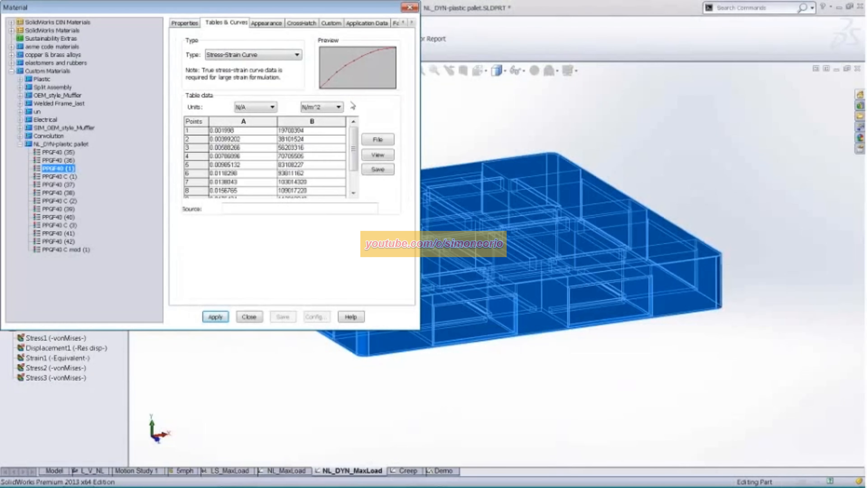
click(249, 316)
- Check the NL_DYN_MaxLoad study's solver messages for mesh size and total solution time
right_click(37, 329)
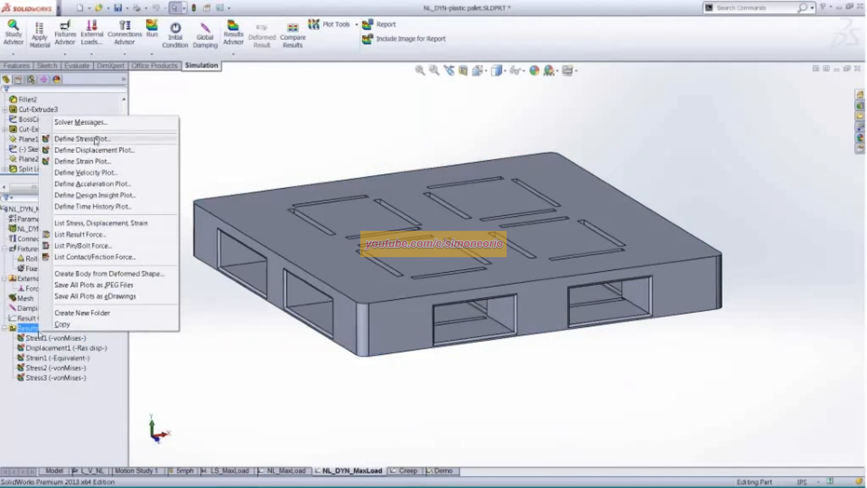
click(81, 122)
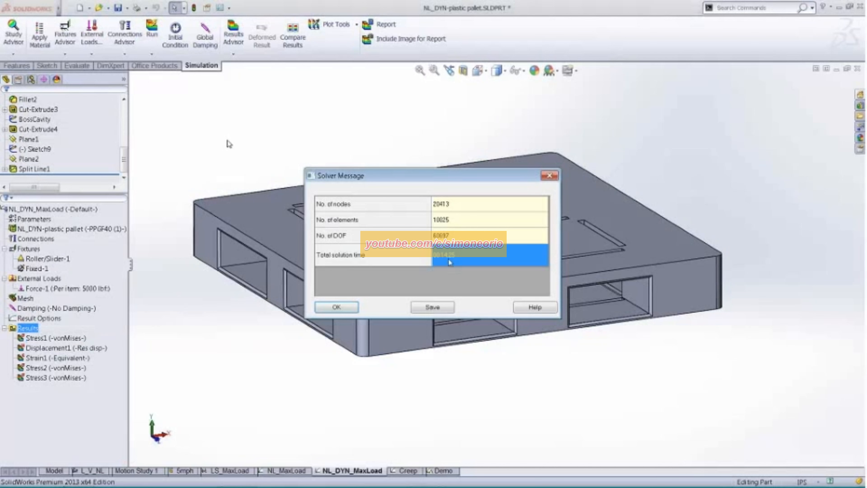
click(342, 309)
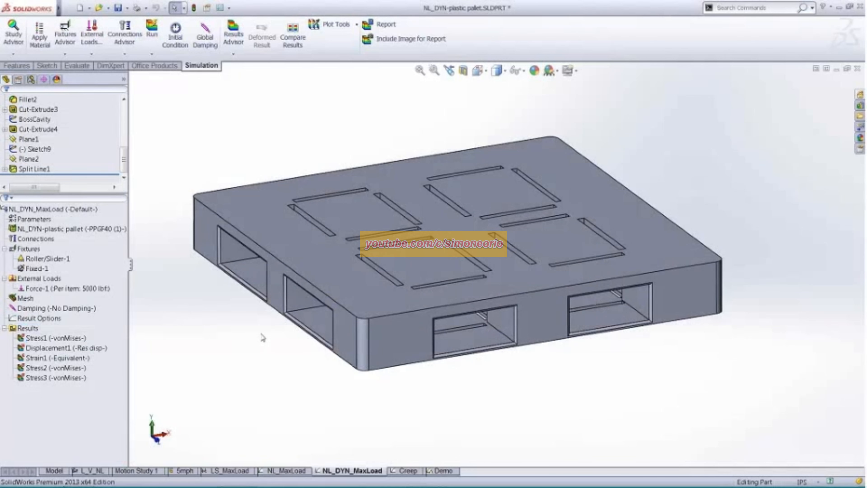
scroll(262, 337, down, 2)
ctrl+middle_drag(262, 337, 236, 338)
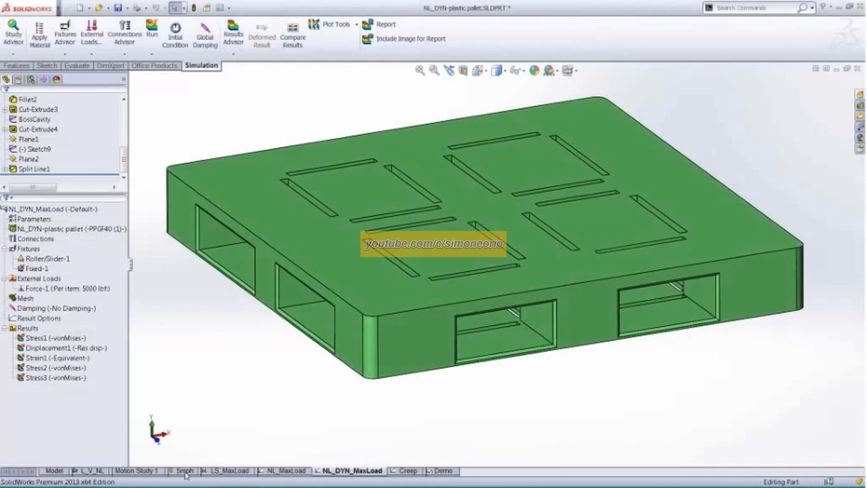
- Switch to the 5mph drop test study and show its Stress1 plot close up at the impact corner
click(185, 471)
scroll(275, 383, up, 3)
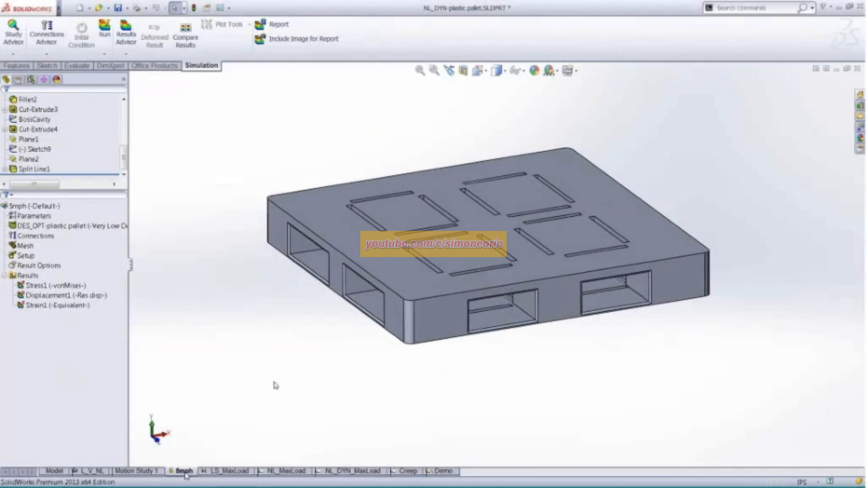
ctrl+middle_drag(376, 365, 547, 284)
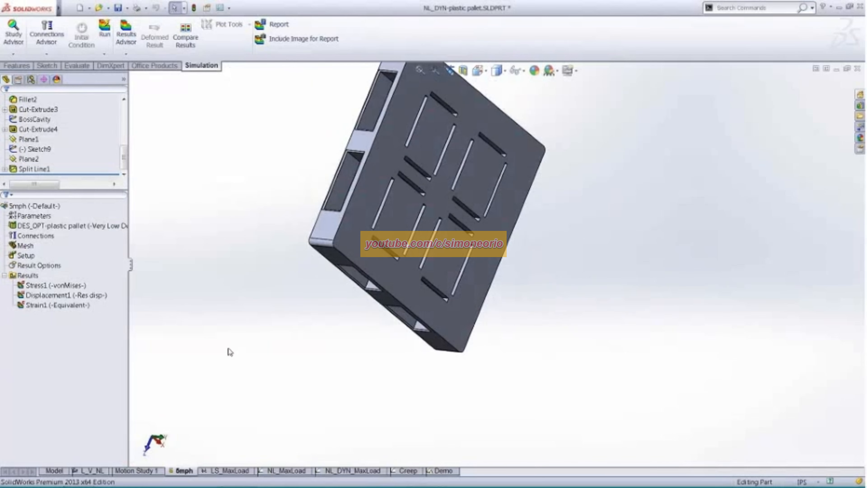
double_click(65, 286)
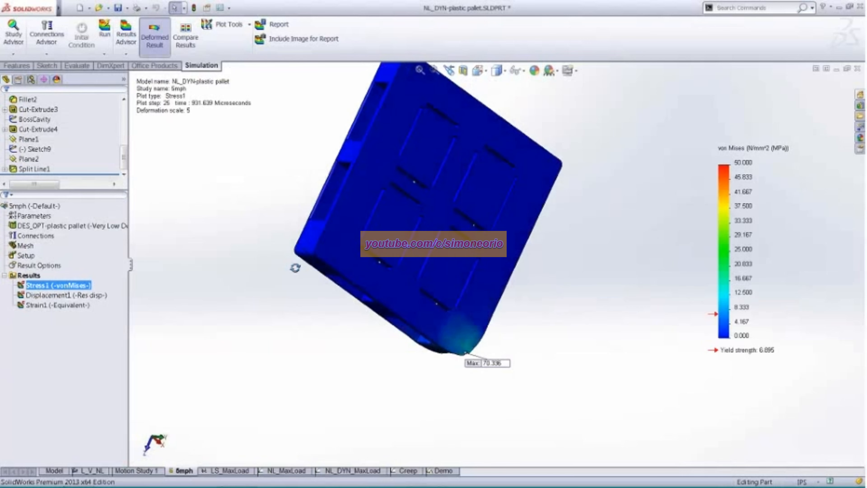
middle_drag(296, 267, 133, 219)
scroll(295, 280, down, 3)
scroll(231, 251, down, 1)
middle_drag(231, 251, 277, 288)
- Animate the Stress1 drop test plot with a frame increment of 1 and a speed of 5, and stop it after viewing
right_click(61, 286)
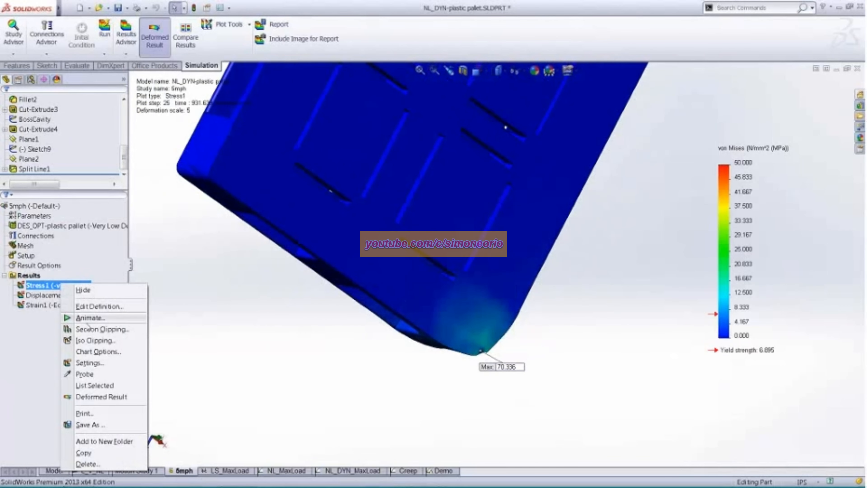
click(89, 317)
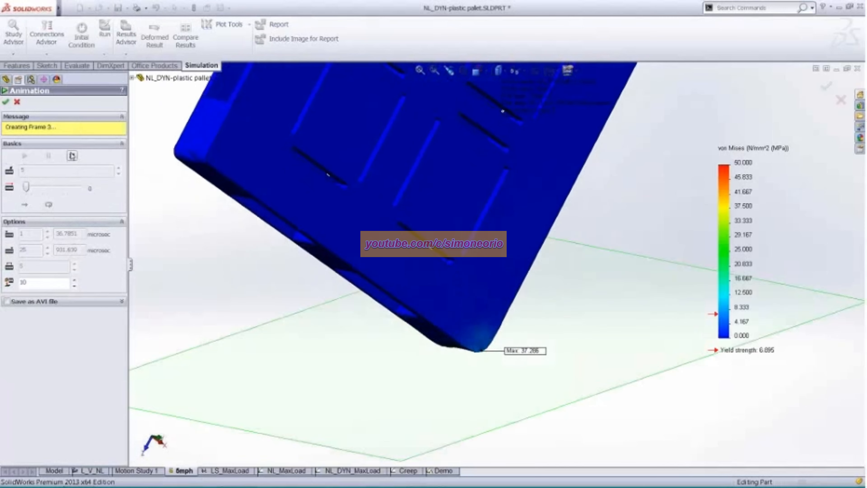
mouse_move(26, 254)
mouse_down()
mouse_move(17, 254)
mouse_move(22, 240)
mouse_up()
text(5)
text(1)
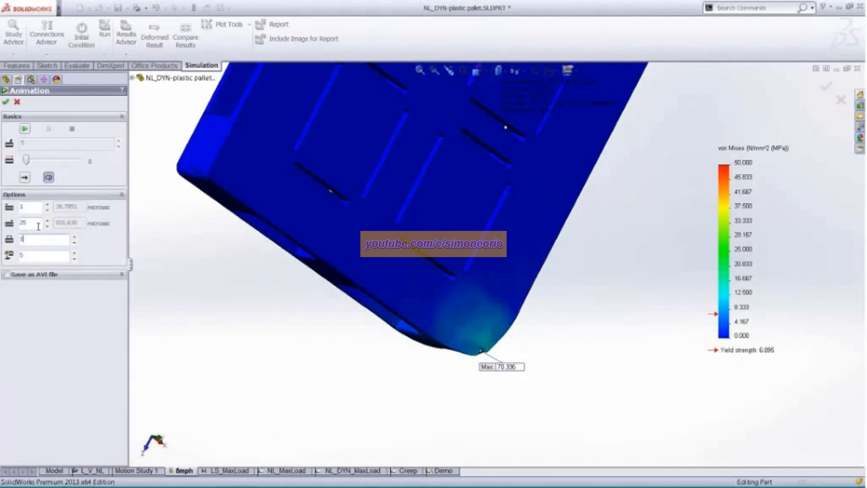
click(25, 128)
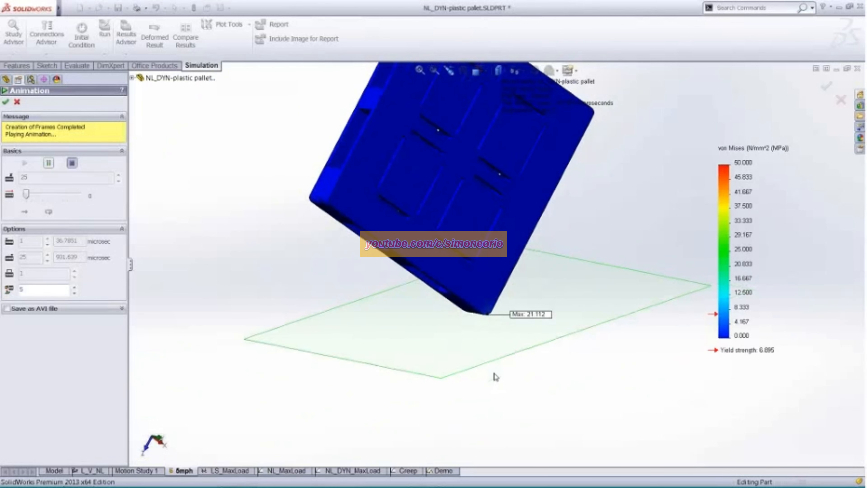
middle_drag(495, 377, 428, 389)
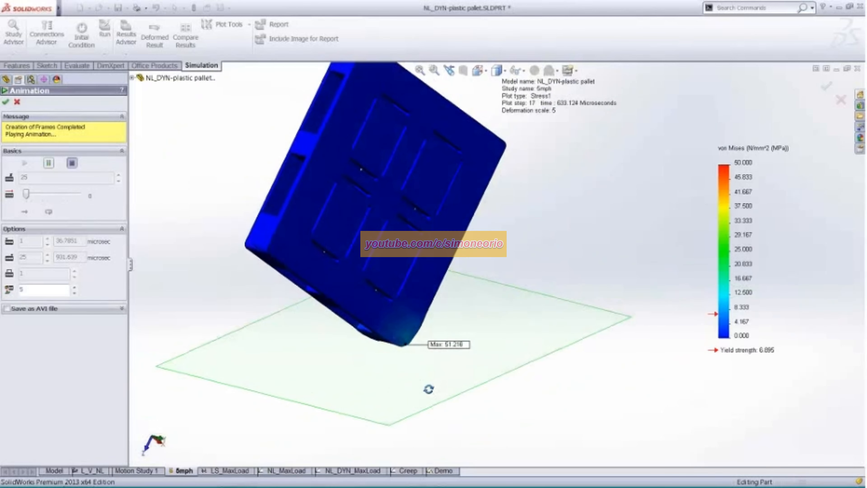
click(72, 164)
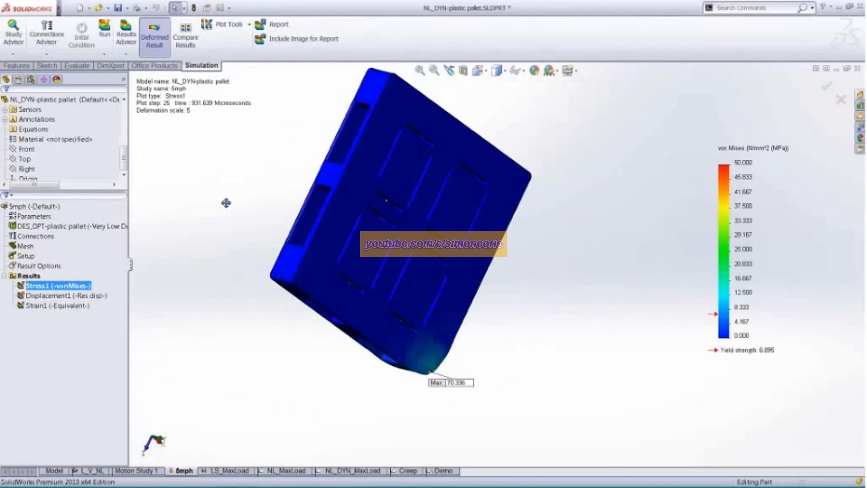
middle_drag(226, 203, 248, 249)
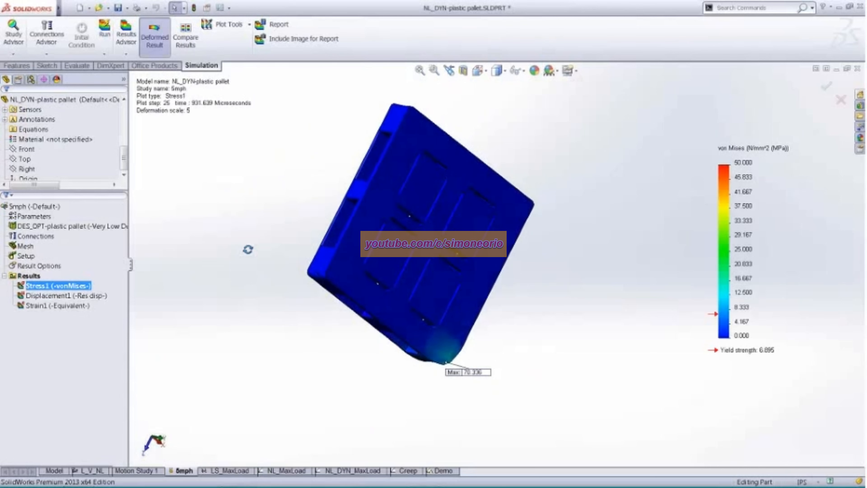
right_click(34, 276)
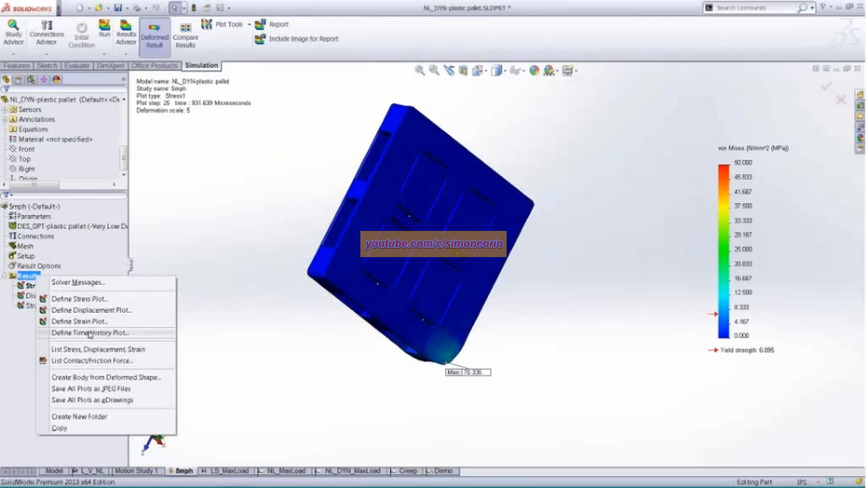
click(296, 228)
ctrl+middle_drag(296, 228, 269, 237)
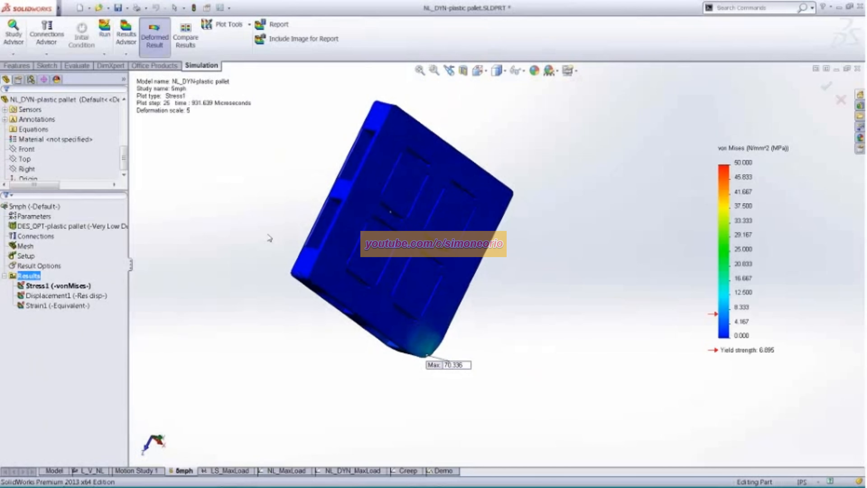
- Review the 5mph study's drop test setup, covering drop height, gravity reference, target orientation and target stiffness
right_click(19, 262)
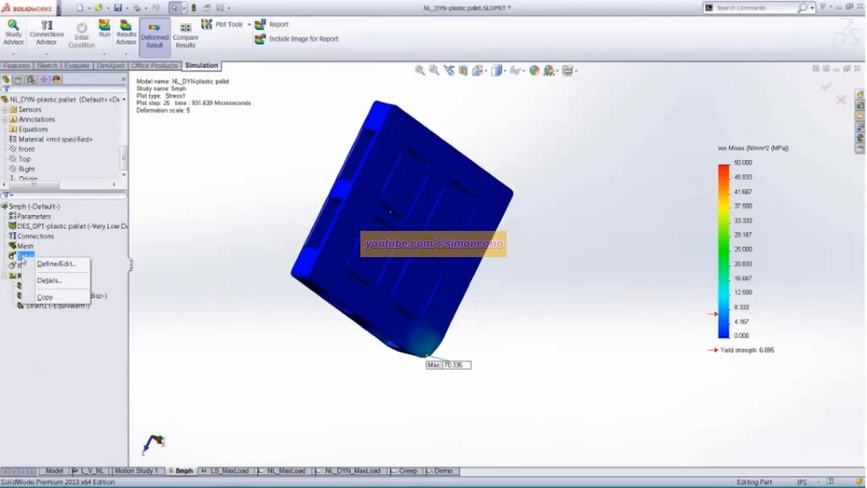
click(51, 267)
ctrl+middle_drag(222, 236, 187, 224)
middle_drag(203, 247, 180, 216)
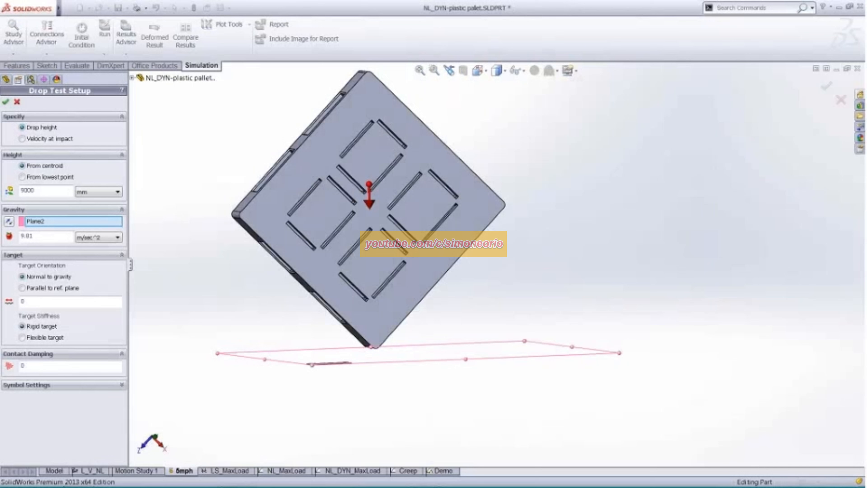
mouse_move(270, 303)
middle_down()
mouse_move(248, 301)
mouse_move(279, 309)
middle_up()
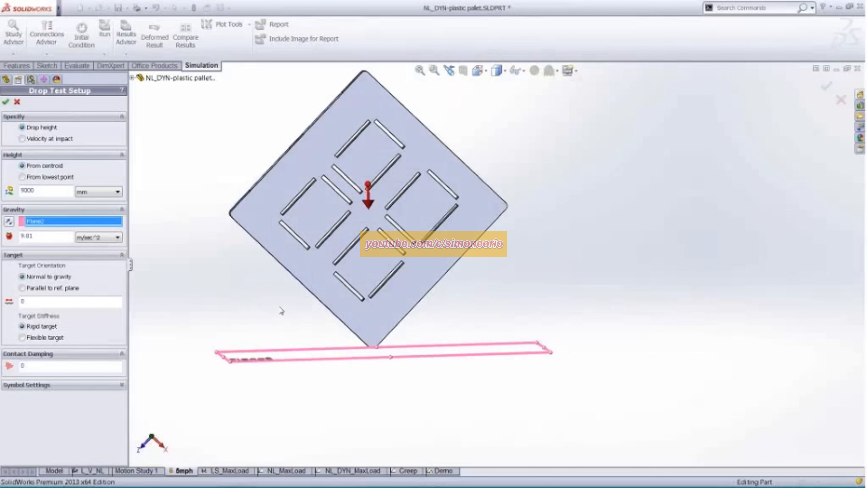
click(50, 238)
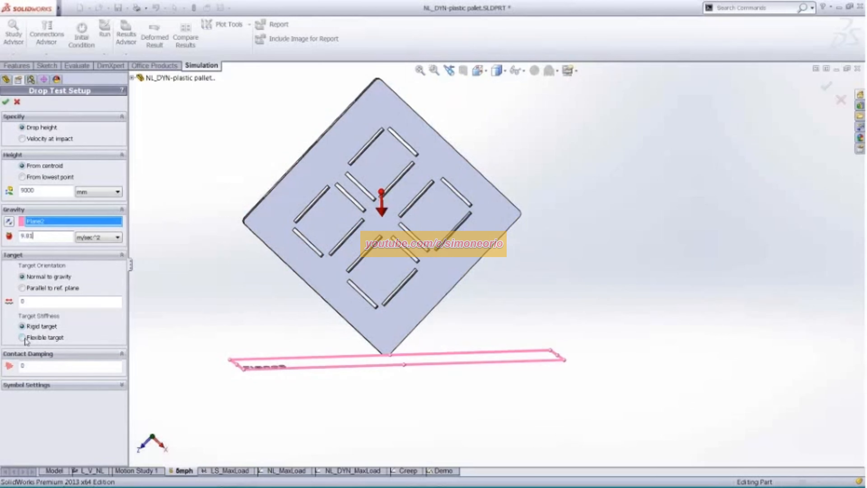
middle_drag(239, 320, 264, 327)
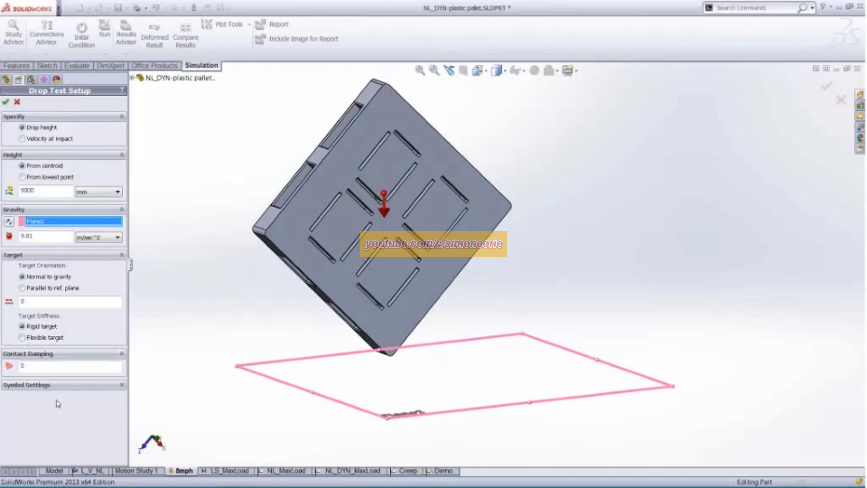
key(Return)
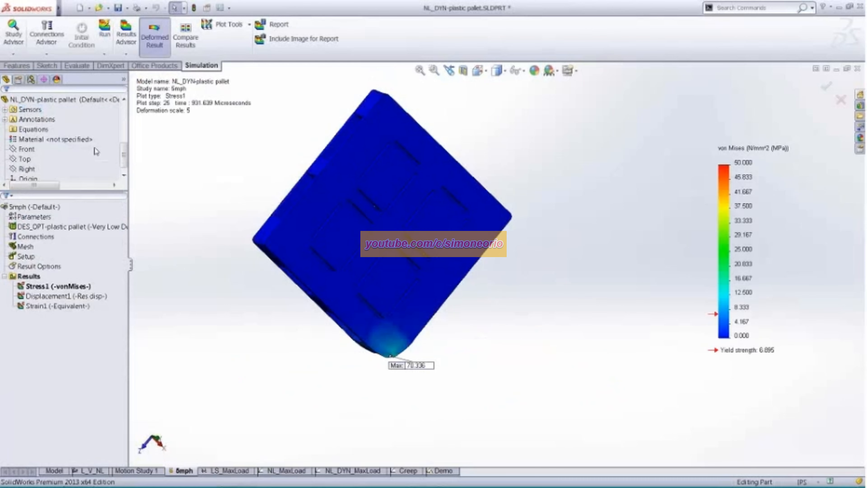
ctrl+middle_drag(210, 199, 234, 205)
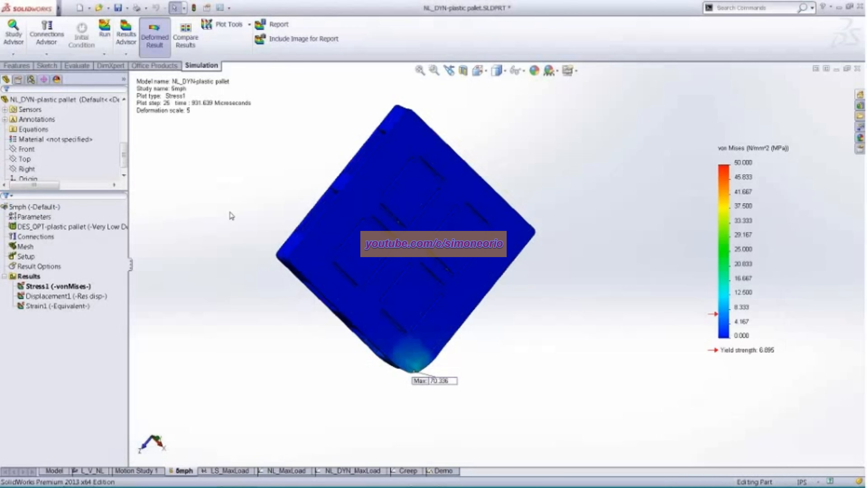
- Switch to the NL_MaxLoad study, widen the study tree and open the pallet's material definition
click(287, 474)
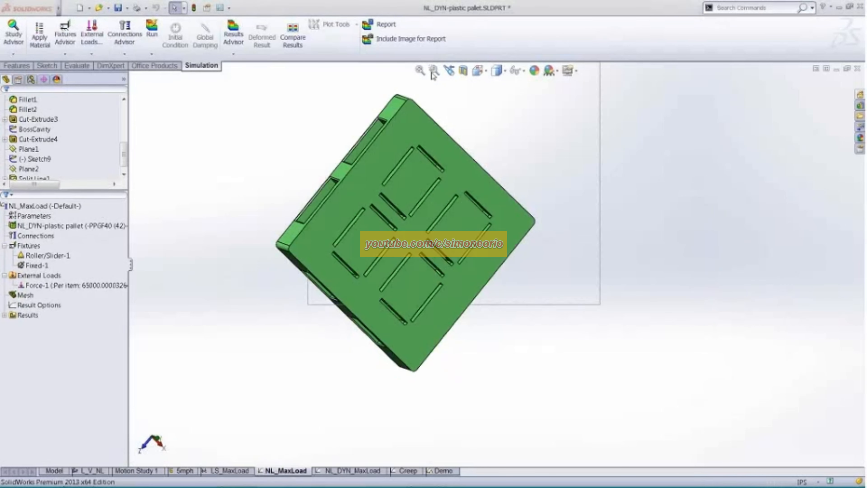
click(34, 178)
drag(129, 271, 272, 270)
click(36, 266)
right_click(82, 227)
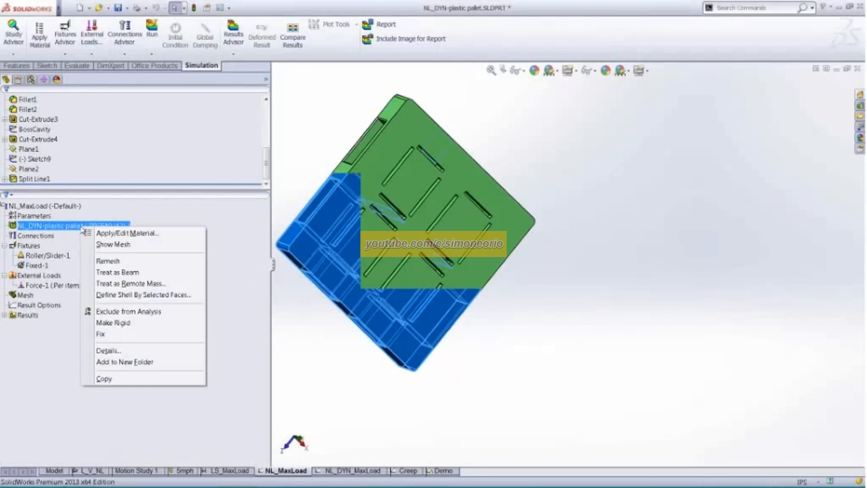
click(102, 233)
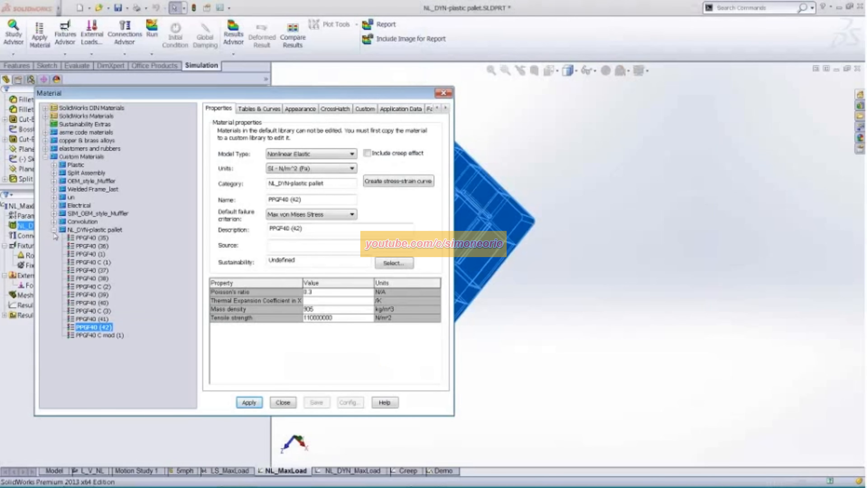
- Collapse the custom materials and browse the SolidWorks Materials library's Steel category
click(54, 231)
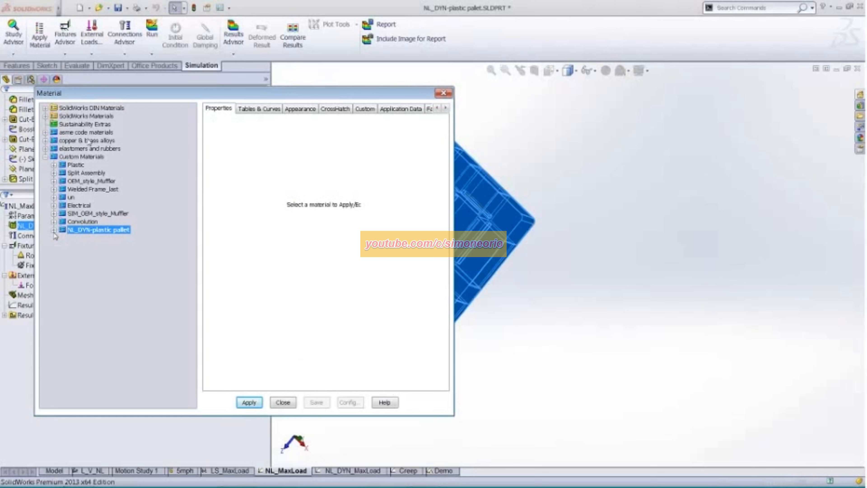
click(46, 157)
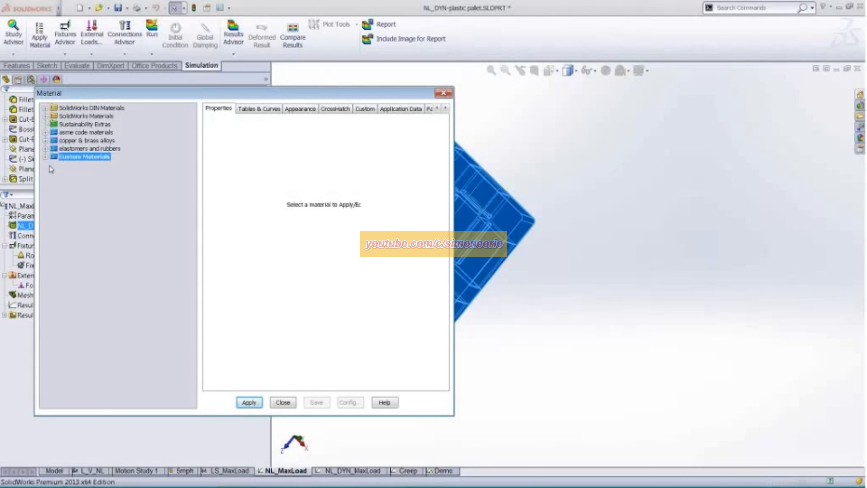
drag(144, 95, 156, 96)
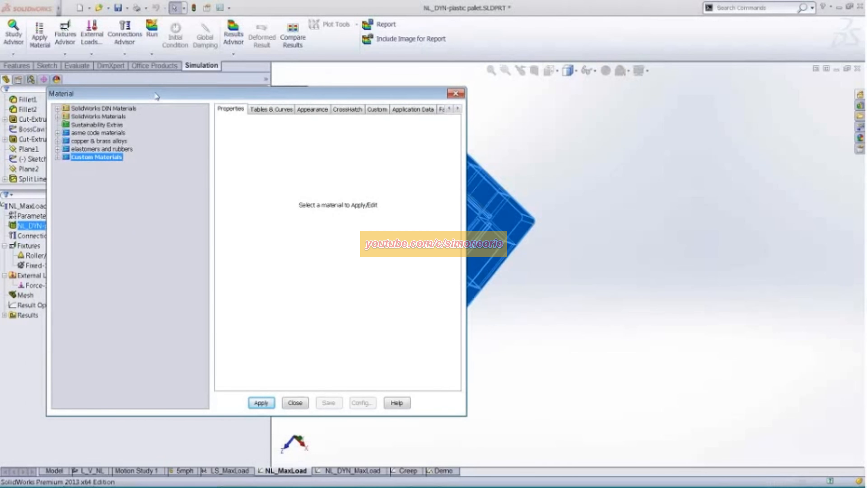
click(56, 116)
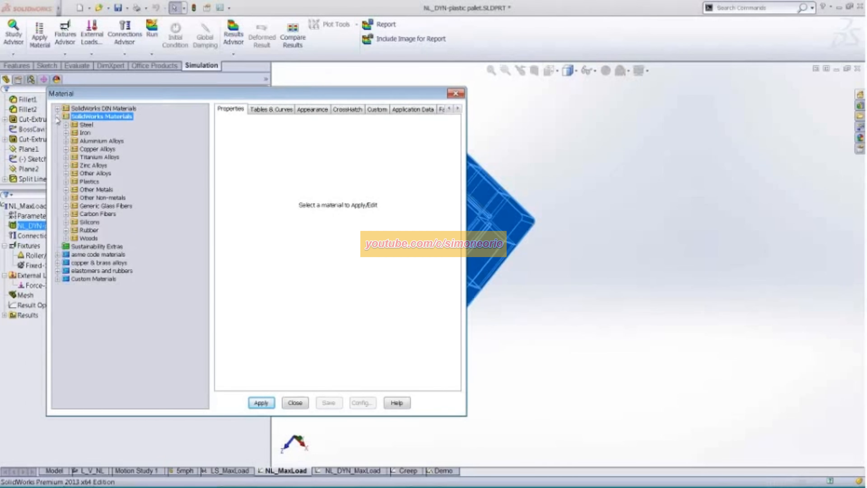
click(67, 126)
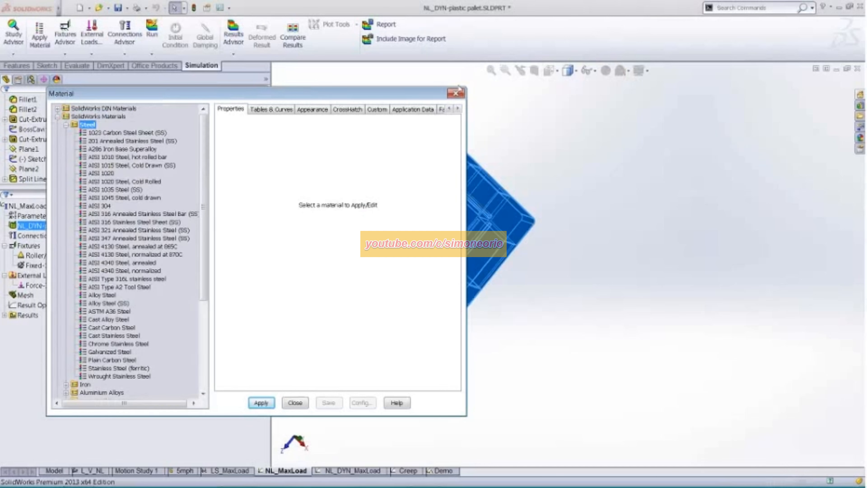
- View the stress-strain curve data of 1023 Carbon Steel Sheet (SS) and close the material definition without applying it
drag(458, 85, 575, 44)
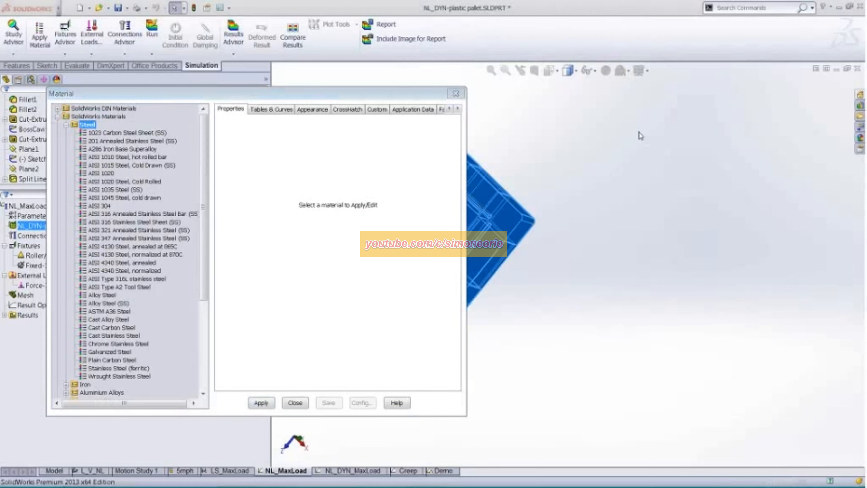
click(170, 133)
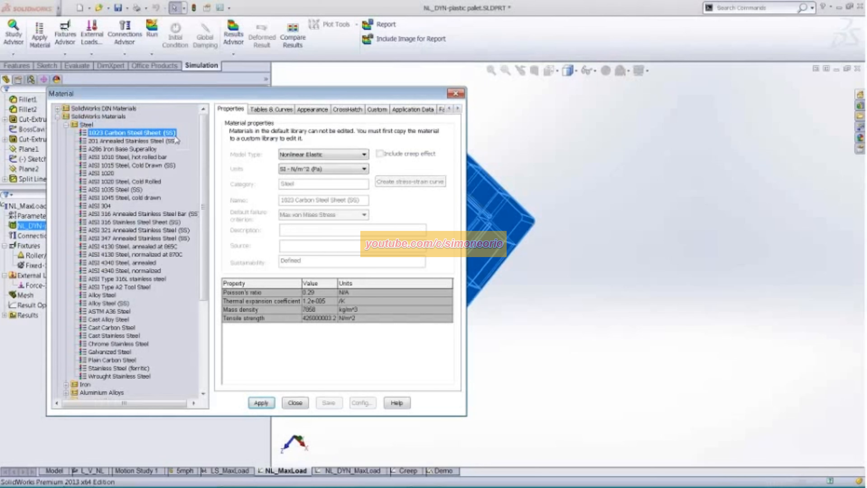
click(270, 110)
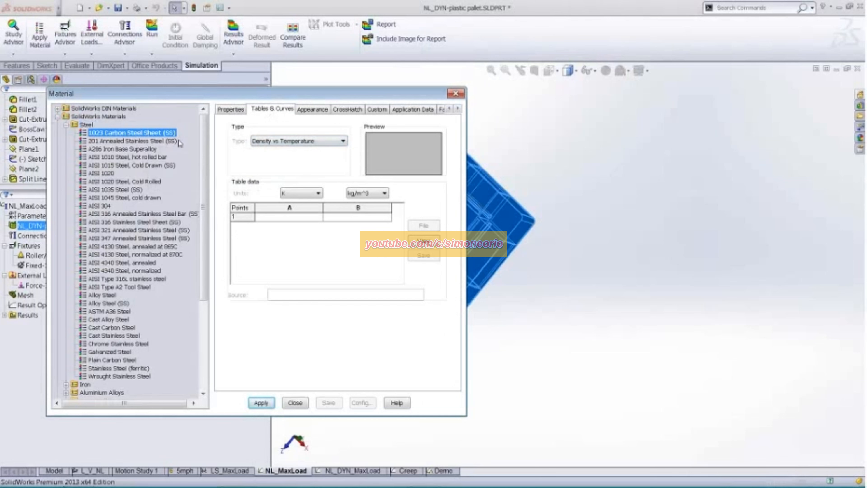
click(307, 140)
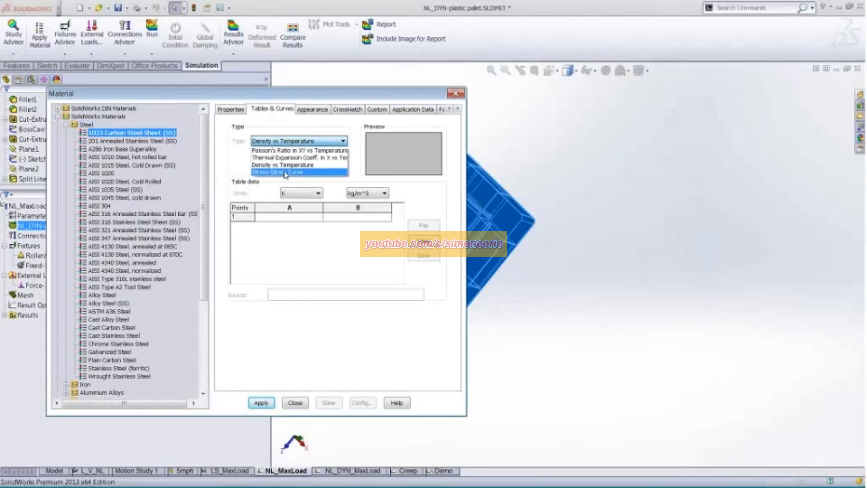
click(296, 172)
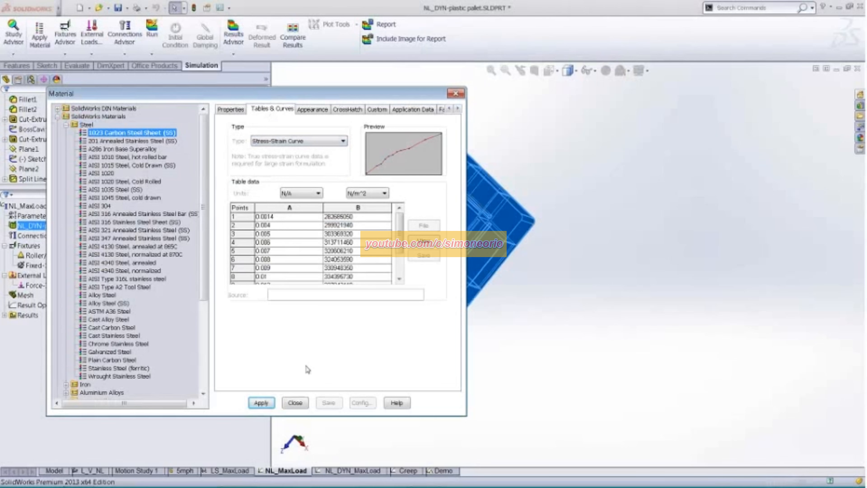
click(295, 402)
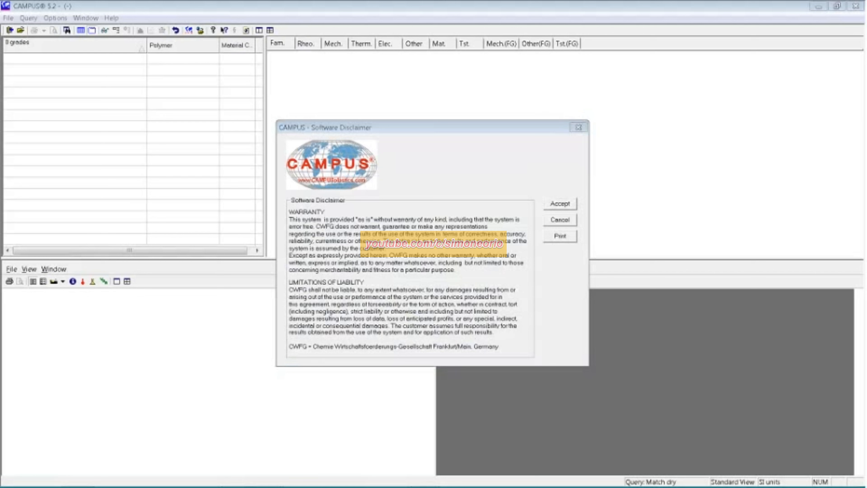
- Switch to CAMPUS, accept the disclaimer and copyright notices, and load BASF's material data, accepting its information notice
click(172, 334)
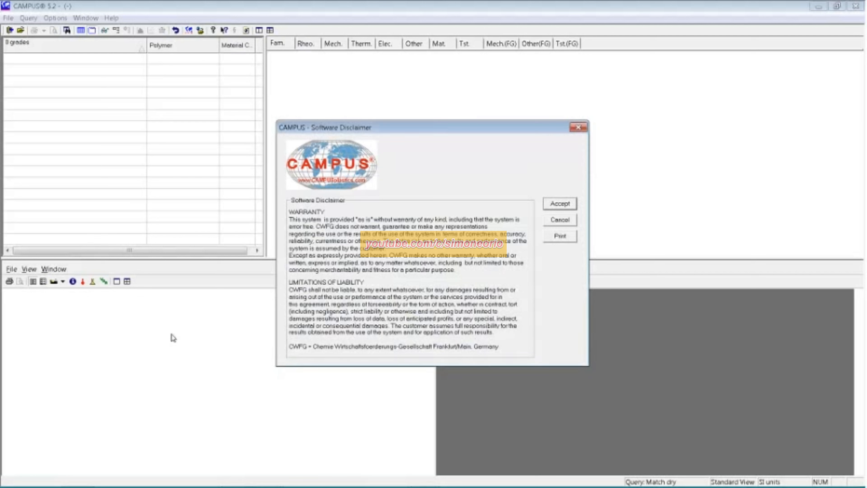
drag(393, 128, 193, 161)
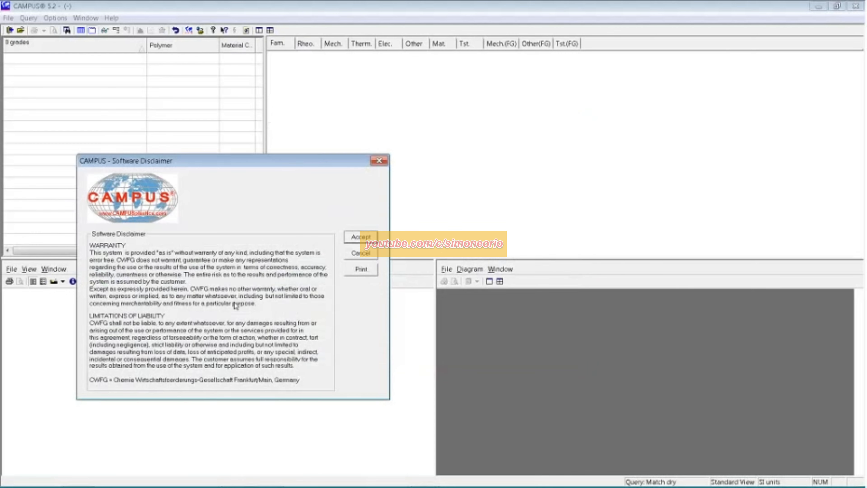
click(360, 237)
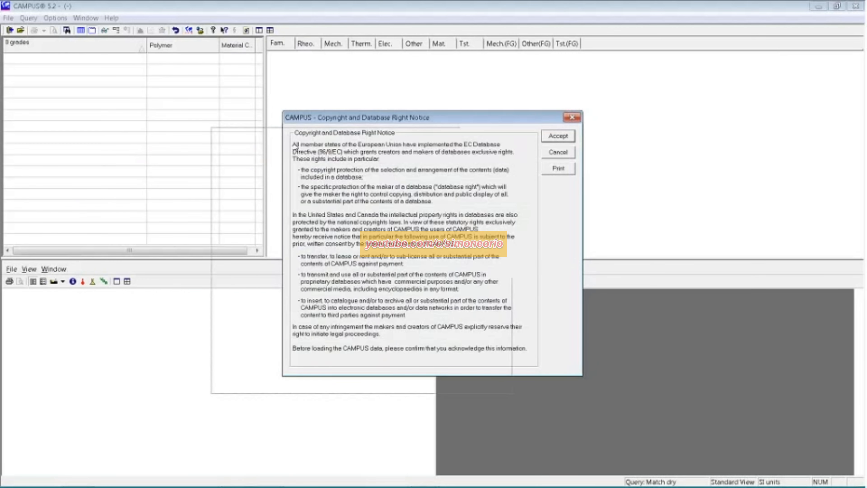
drag(392, 117, 183, 165)
click(354, 187)
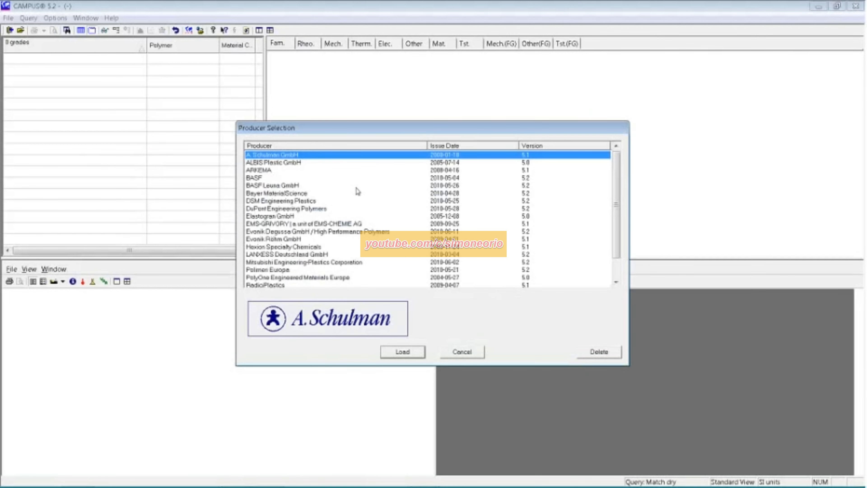
drag(392, 128, 156, 123)
double_click(45, 173)
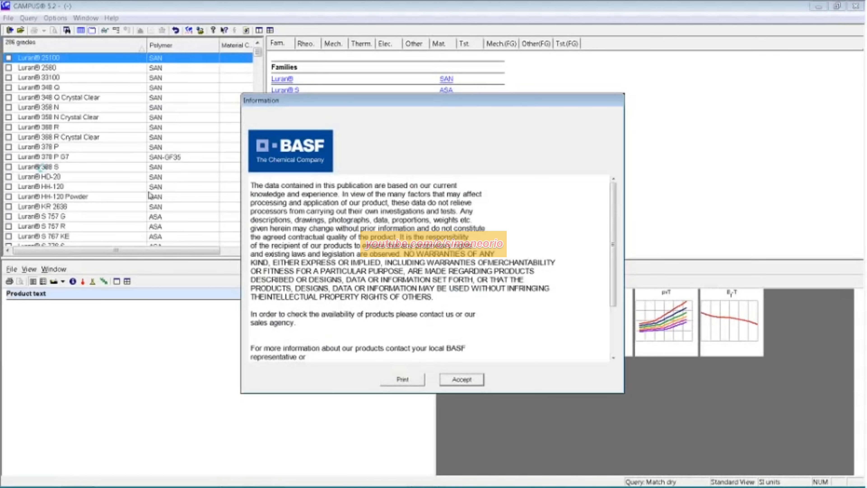
click(461, 379)
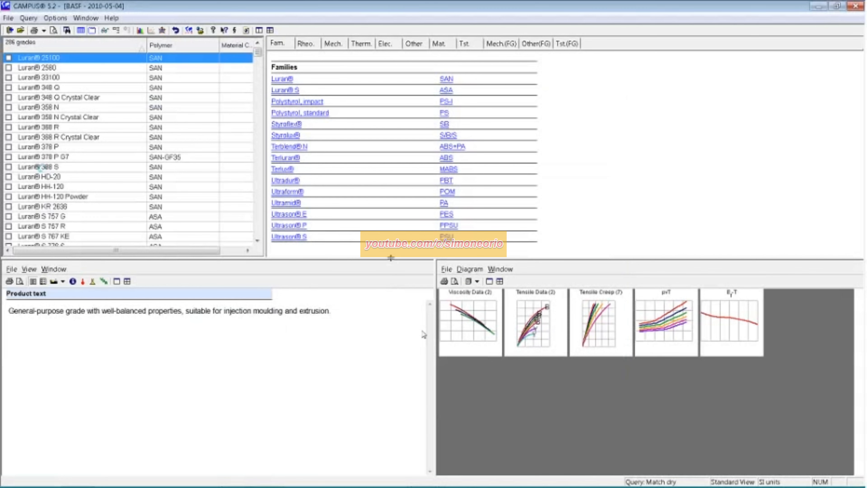
- Enlarge the lower panes and open the Tensile Data stress-strain diagram for Luran 25100
drag(391, 258, 386, 154)
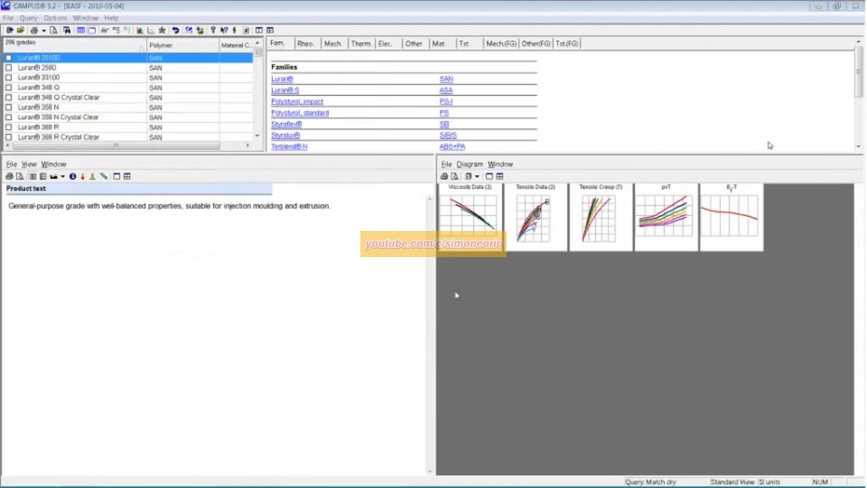
click(550, 227)
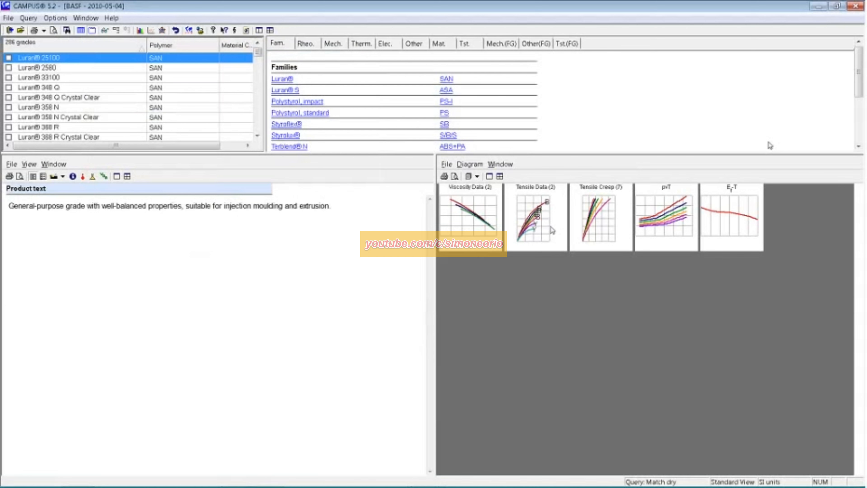
double_click(551, 227)
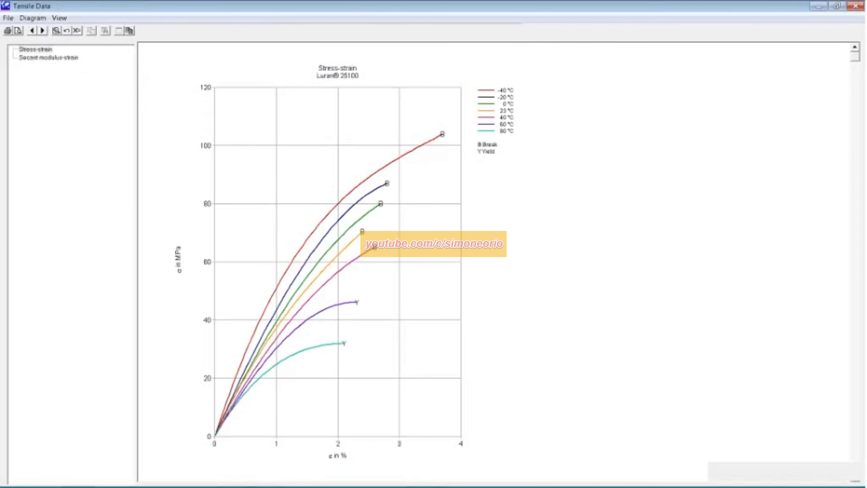
drag(631, 125, 700, 149)
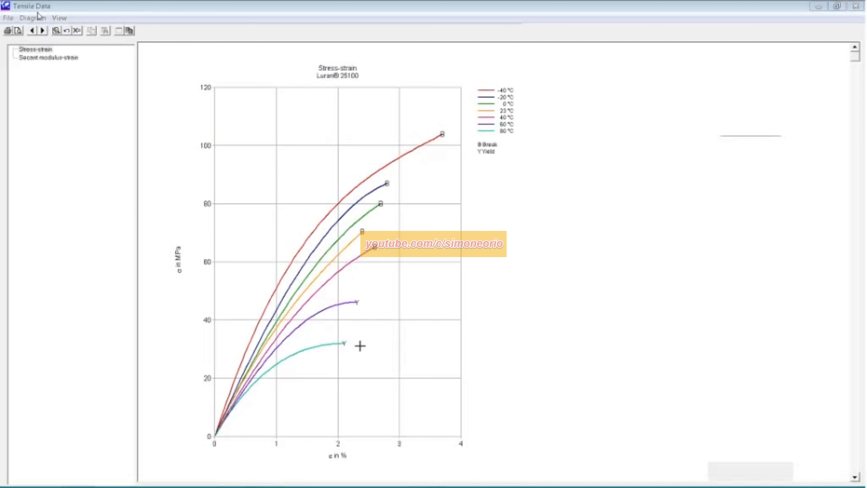
- Review the control points of the Luran 25100 stress-strain curves and close their list
click(78, 31)
drag(463, 128, 234, 69)
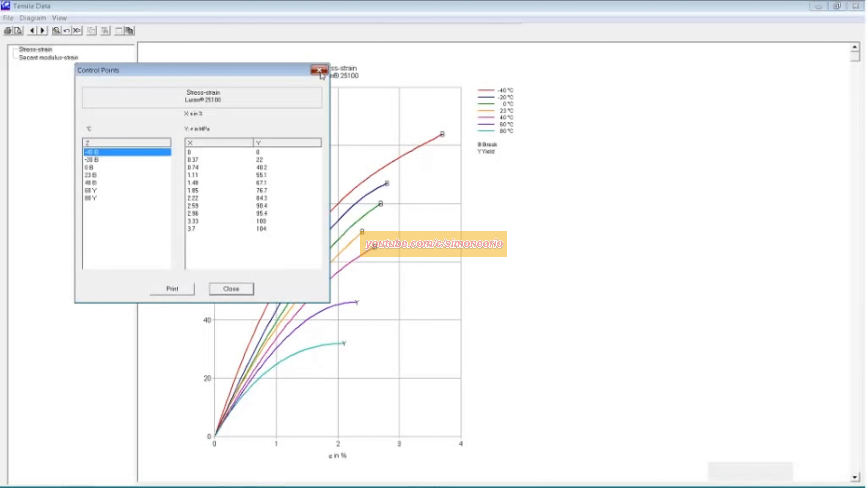
click(319, 70)
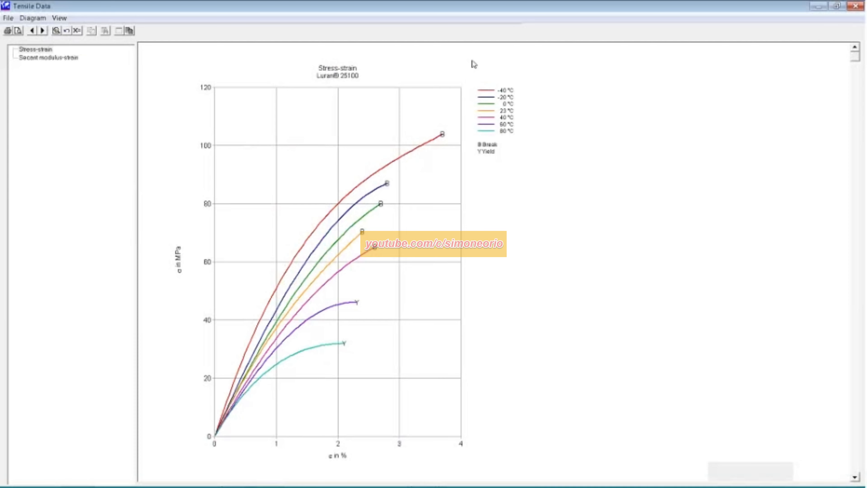
- Close the Tensile Data diagram and exit CAMPUS to return to SolidWorks
drag(478, 7, 435, 82)
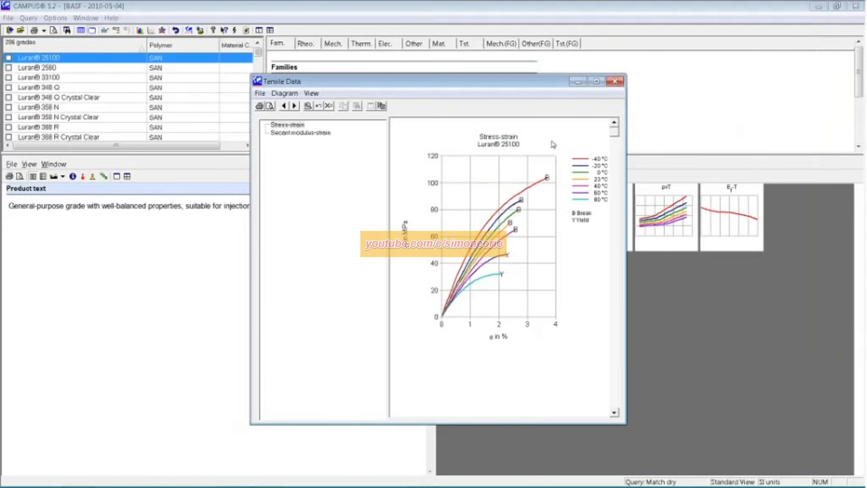
click(615, 82)
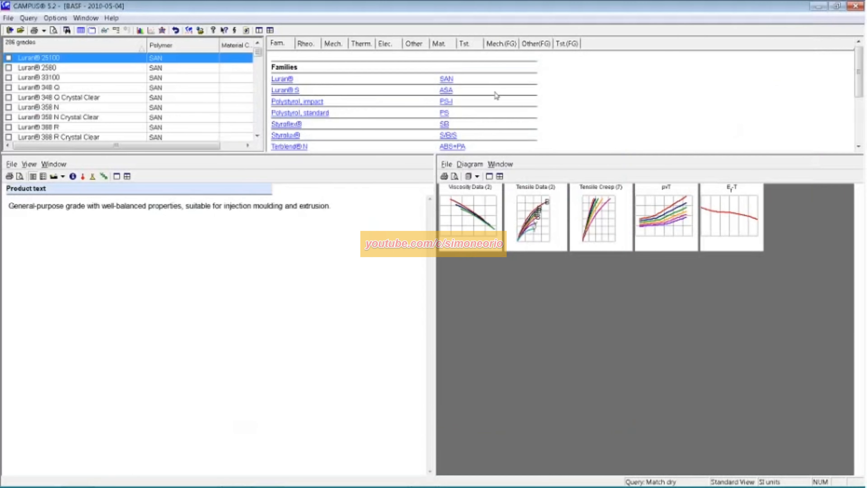
click(855, 6)
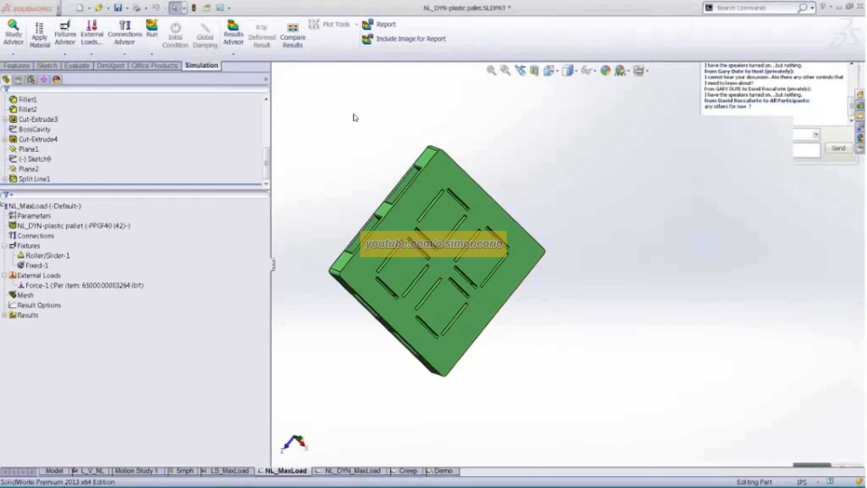
middle_drag(328, 212, 422, 269)
scroll(451, 281, down, 5)
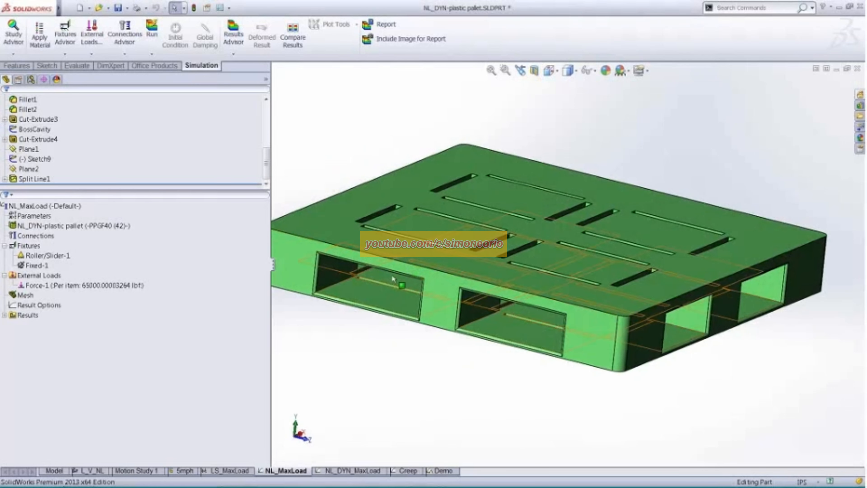
scroll(366, 217, up, 3)
mouse_move(365, 217)
middle_down()
mouse_move(345, 195)
mouse_move(351, 212)
middle_up()
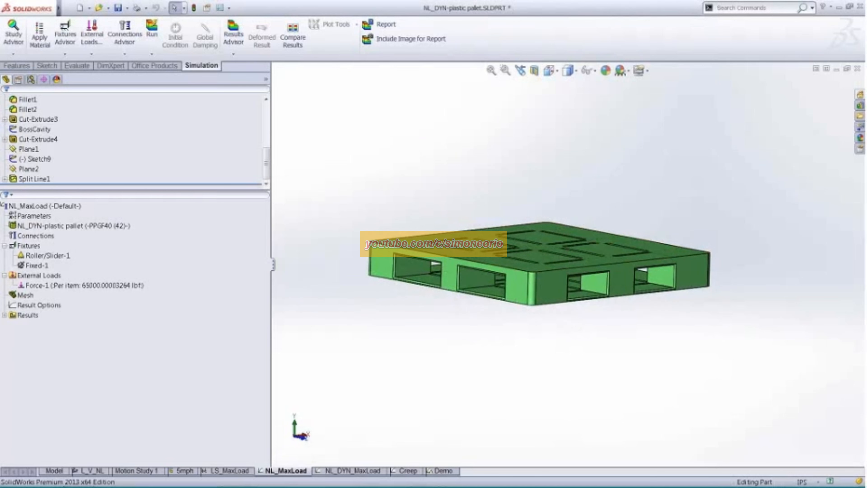
middle_drag(403, 227, 402, 237)
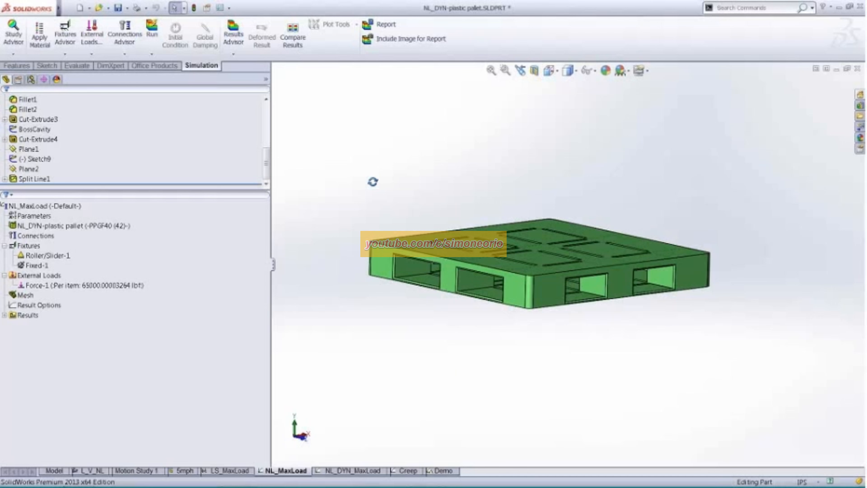
ctrl+middle_drag(418, 167, 370, 181)
- Close the plastic pallet part document
key(alt+f)
key(c)
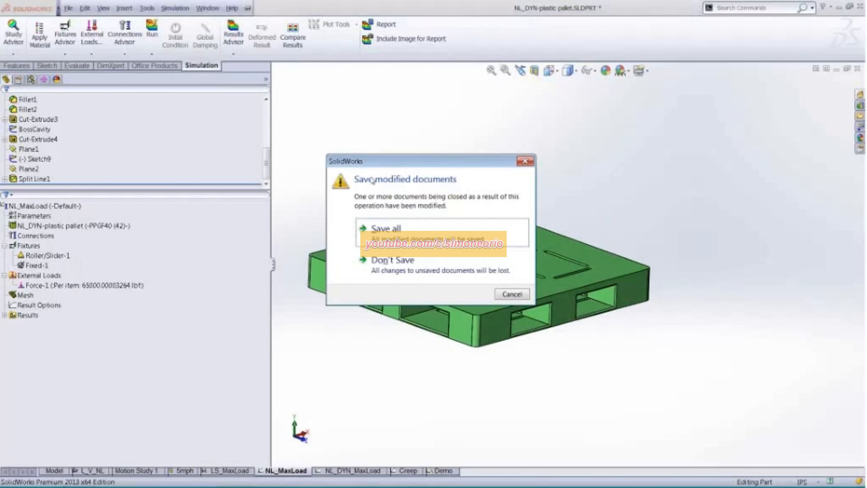